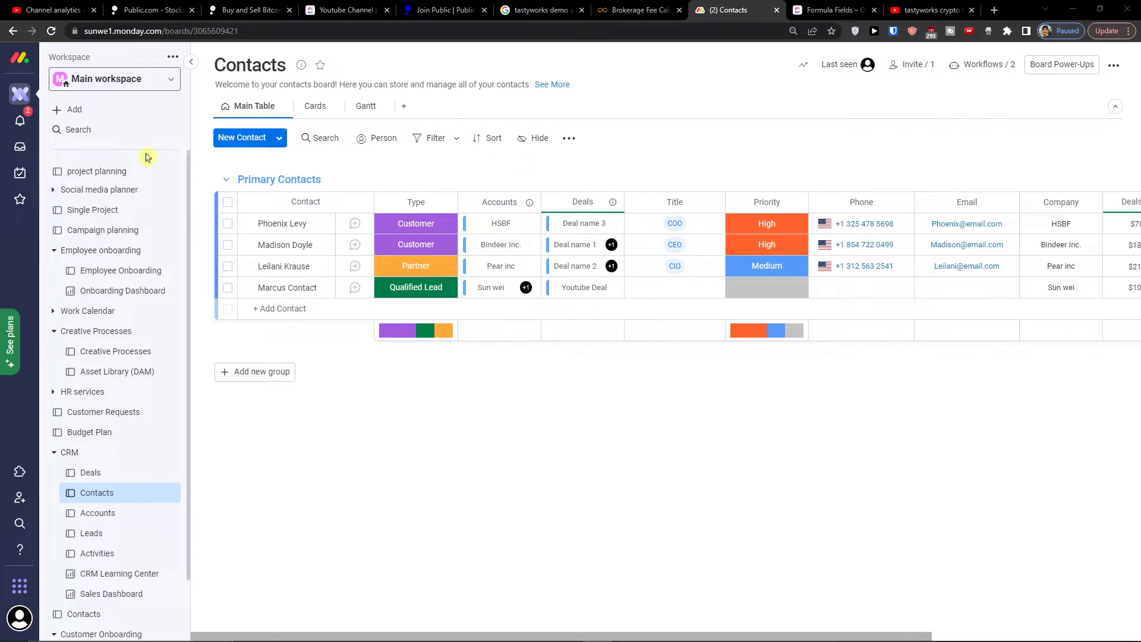
Step: Browse the project planning board's More views catalogue, then move to the ClickUp Youtube Channel tab
{"action": "left_click", "coordinate": [101, 173]}
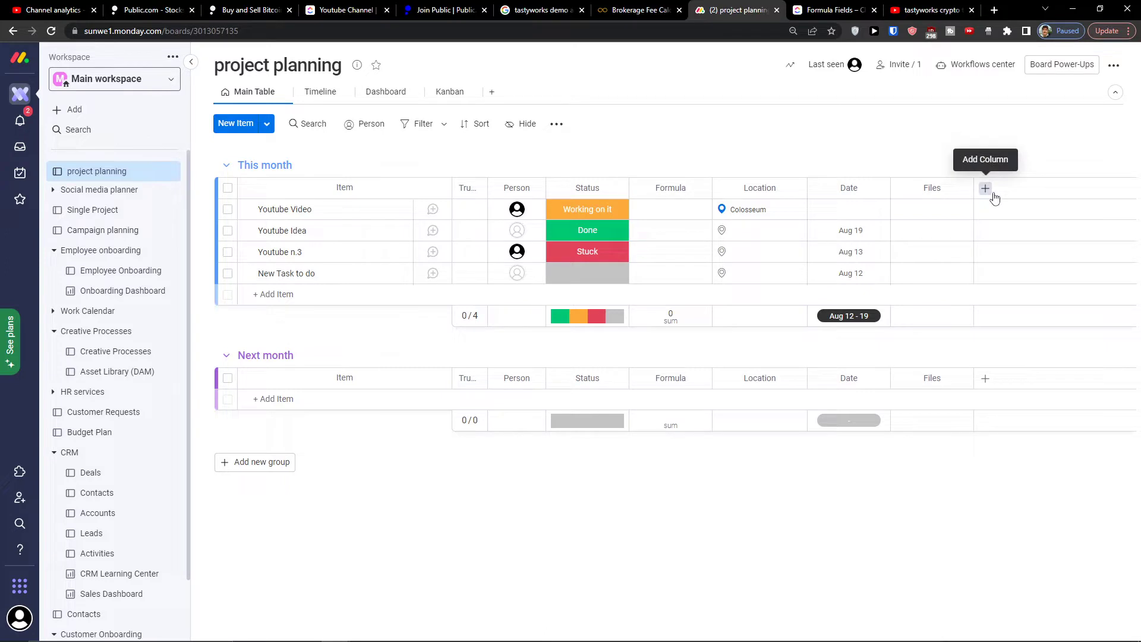
{"action": "left_click", "coordinate": [491, 92]}
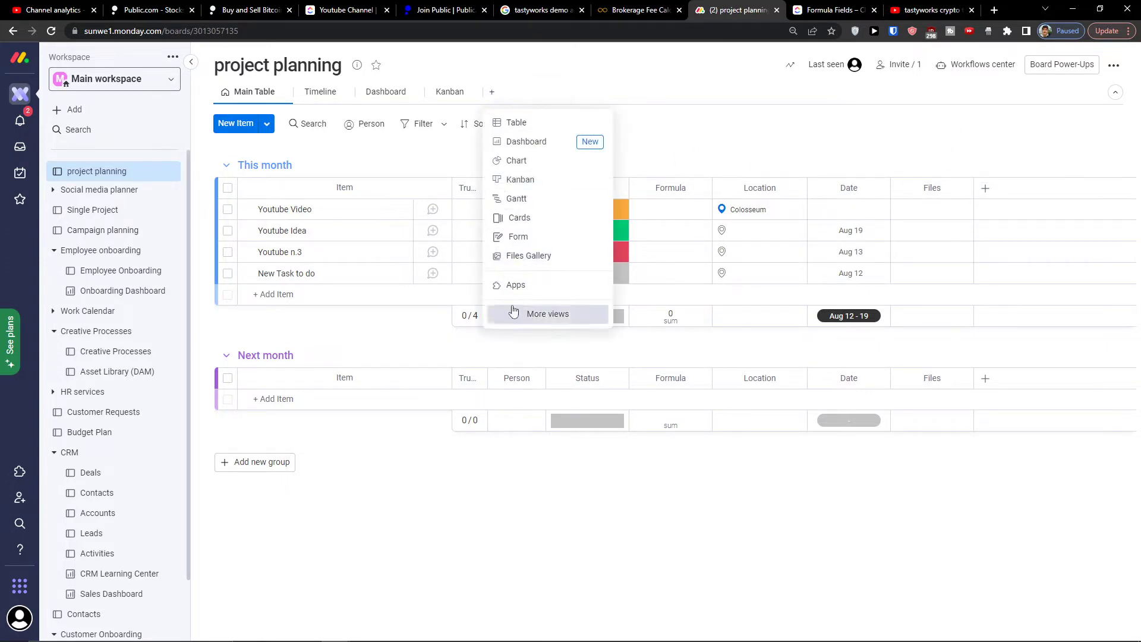
{"action": "left_click", "coordinate": [547, 313]}
{"action": "scroll", "coordinate": [505, 297], "scroll_direction": "down", "scroll_amount": 10}
{"action": "scroll", "coordinate": [504, 300], "scroll_direction": "down", "scroll_amount": 7}
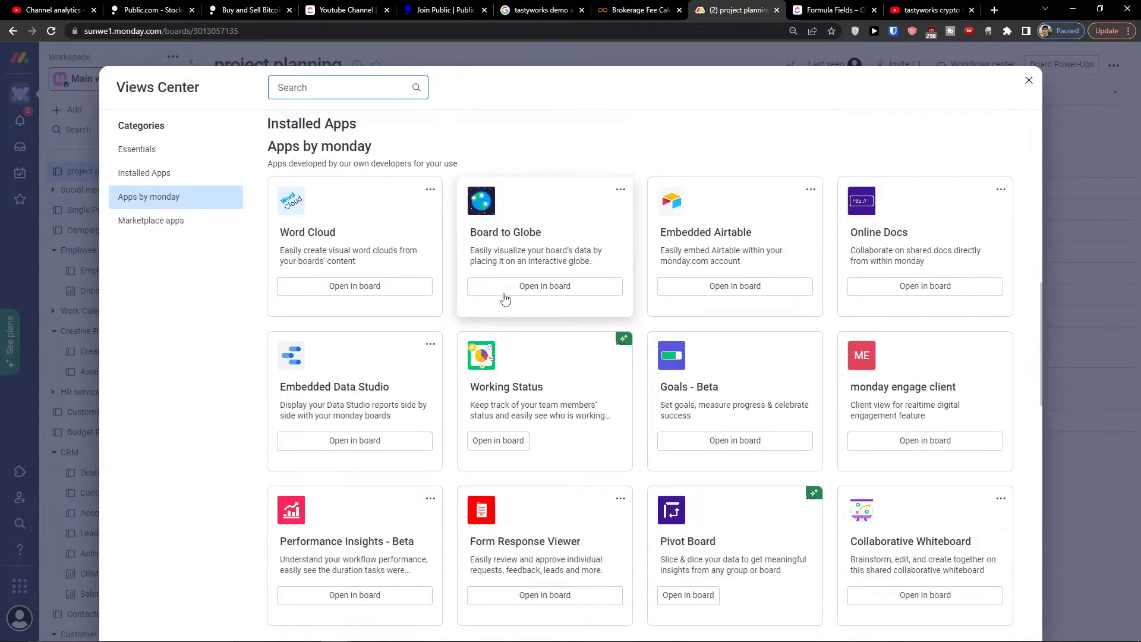
{"action": "scroll", "coordinate": [505, 301], "scroll_direction": "up", "scroll_amount": 12}
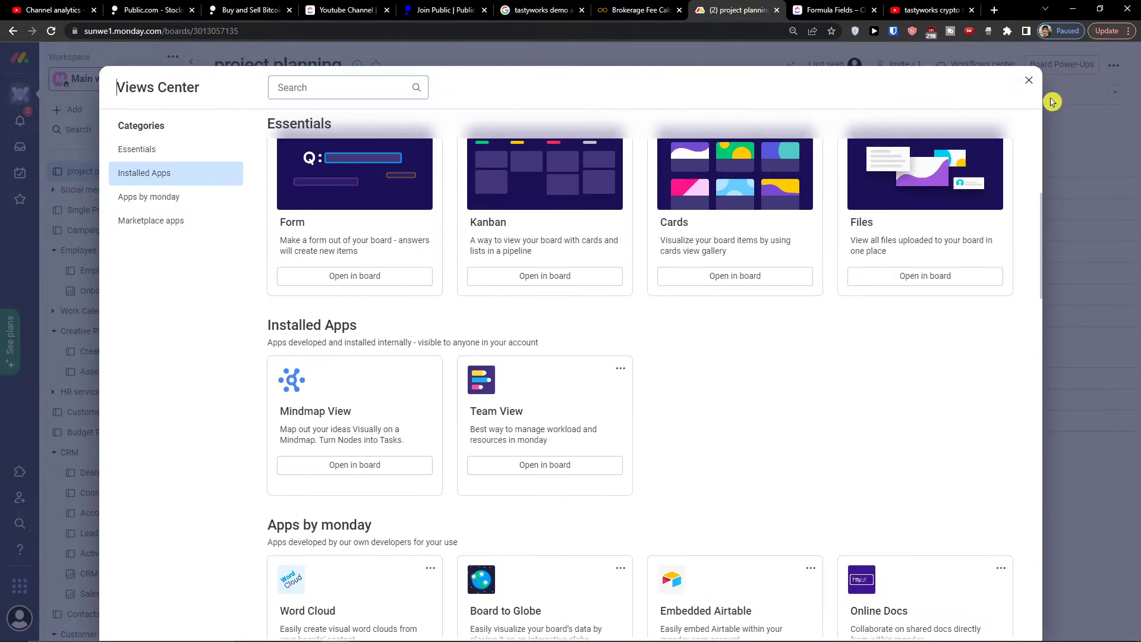
{"action": "left_click", "coordinate": [1028, 80]}
{"action": "left_click", "coordinate": [361, 6]}
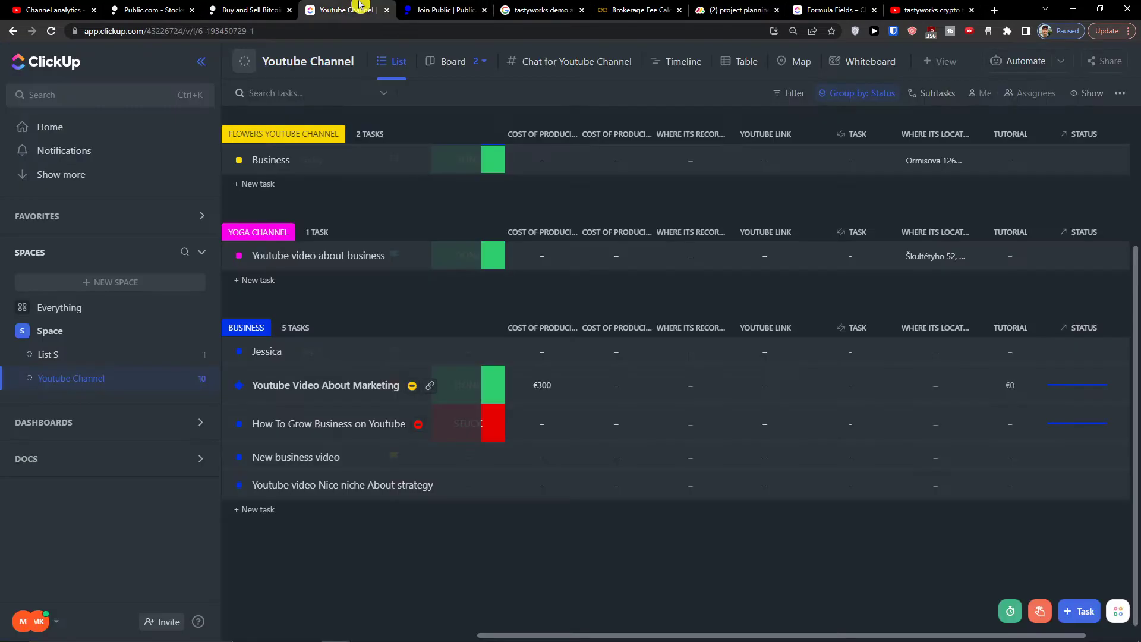
Step: Scroll the ClickUp Youtube Channel list to its top, then go back to monday.com
{"action": "scroll", "coordinate": [728, 237], "scroll_direction": "up", "scroll_amount": 3}
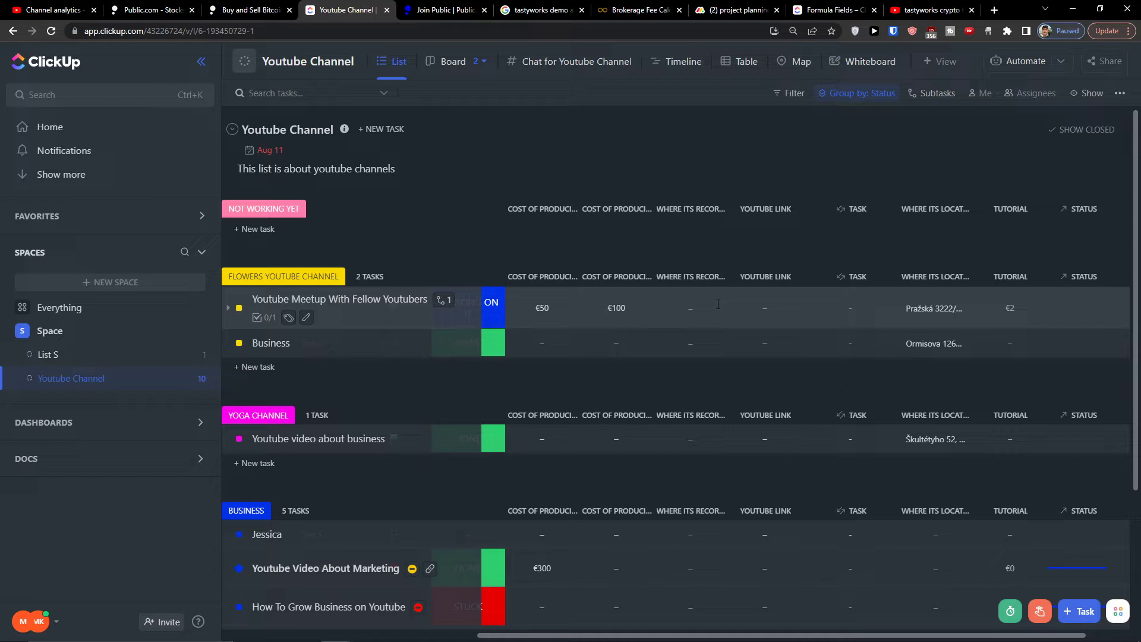
{"action": "left_click", "coordinate": [737, 11]}
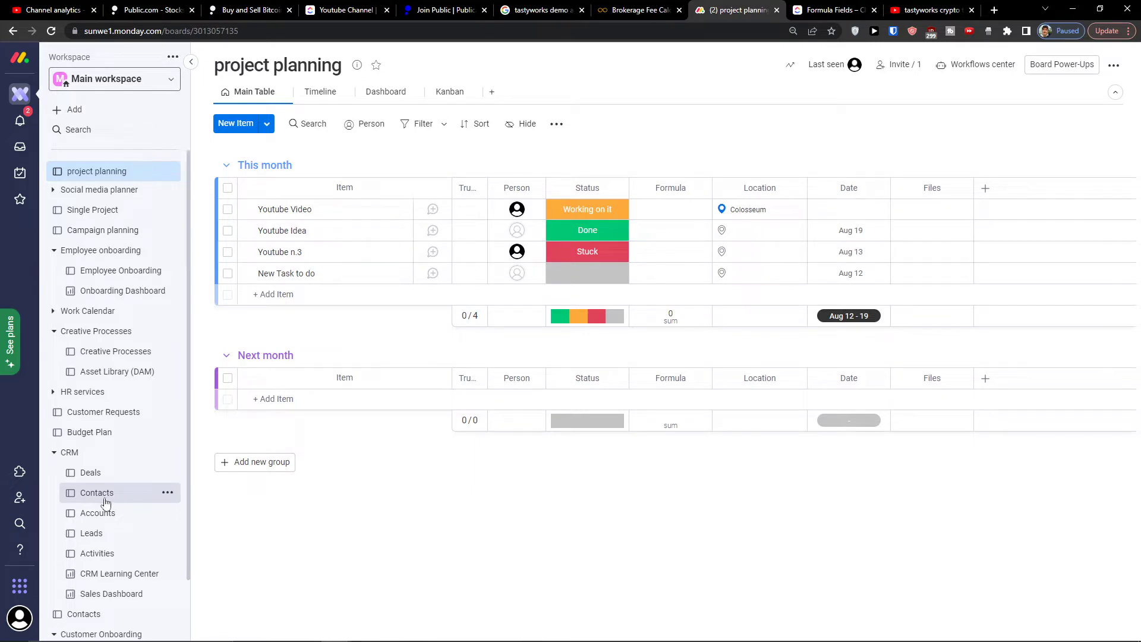
Step: Visit the CRM Deals, Contacts and Accounts boards, ending on Contacts with quick filters shown
{"action": "left_click", "coordinate": [98, 482]}
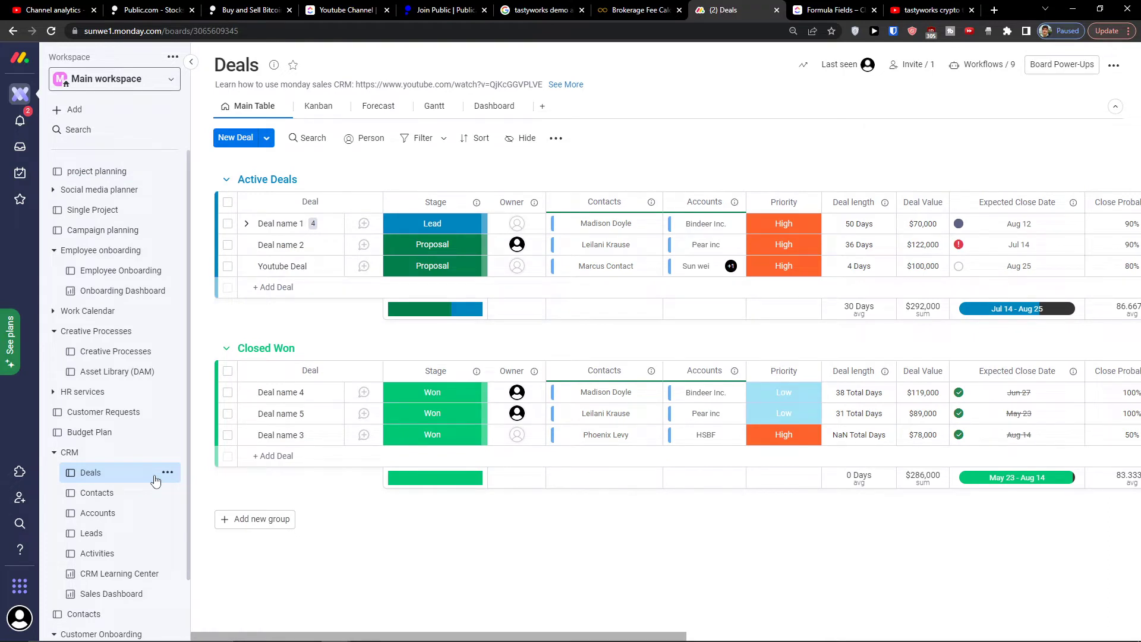
{"action": "left_click", "coordinate": [95, 497]}
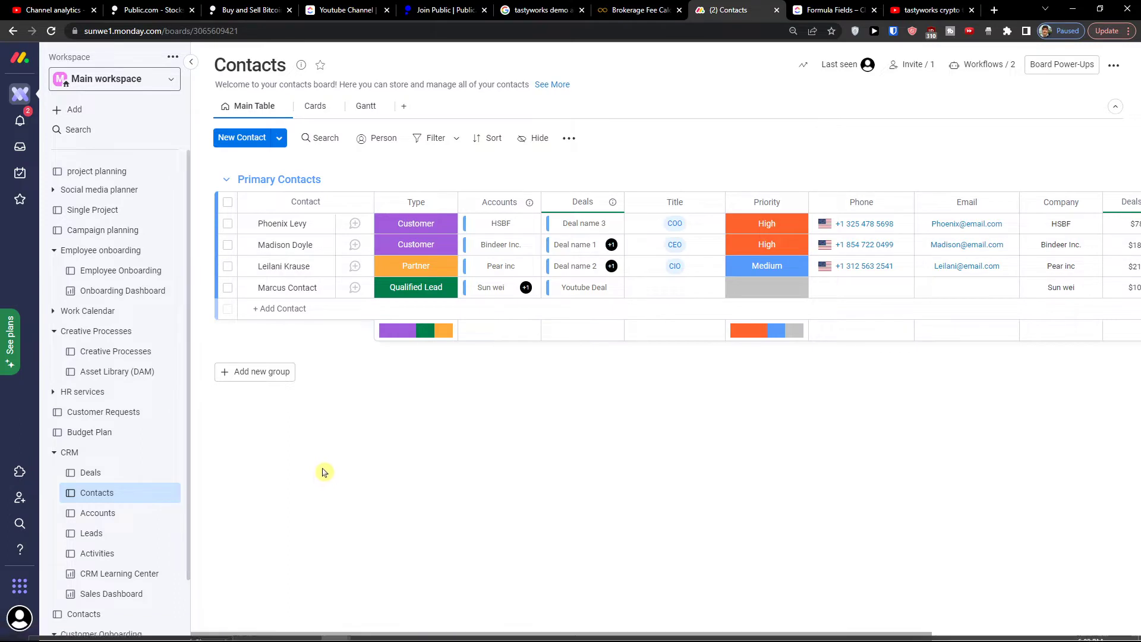
{"action": "left_click", "coordinate": [109, 513]}
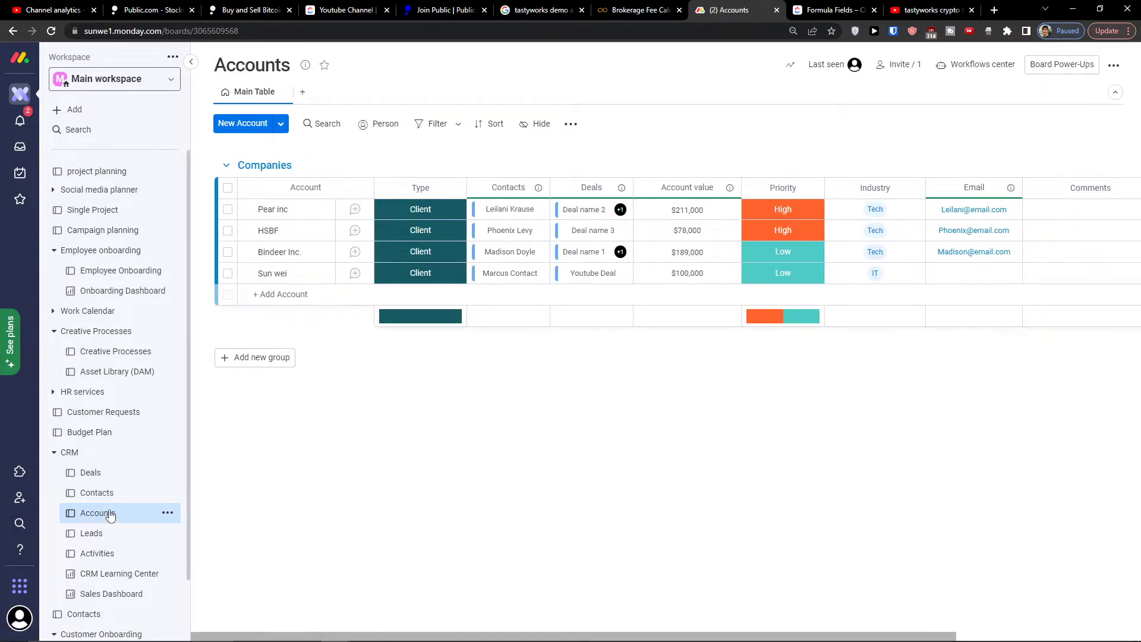
{"action": "left_click", "coordinate": [116, 498]}
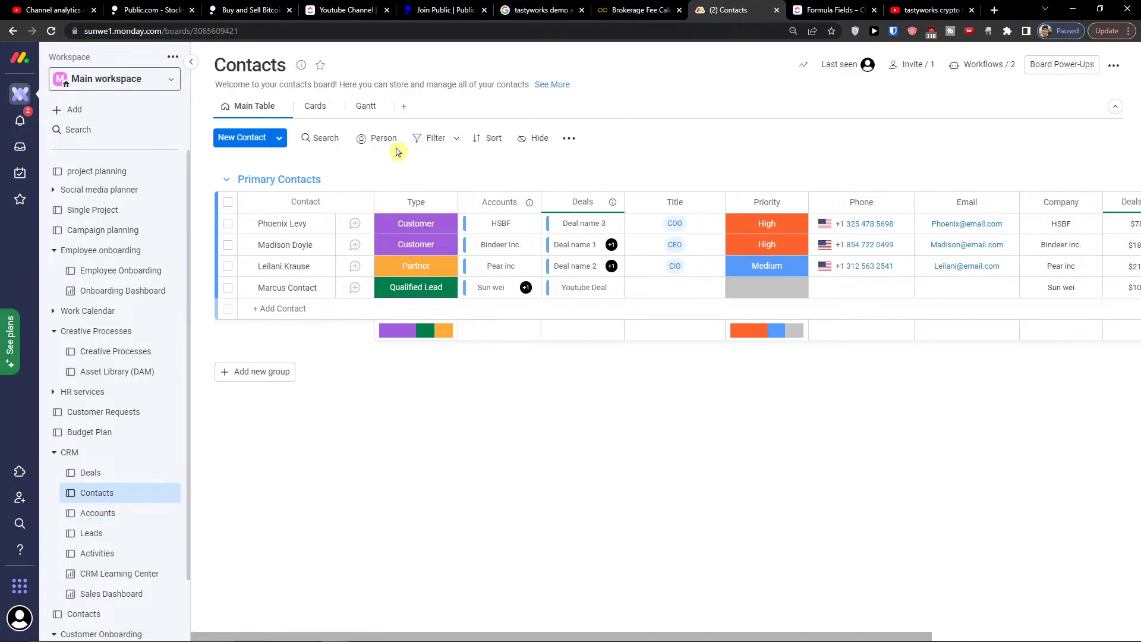
{"action": "left_click", "coordinate": [419, 140]}
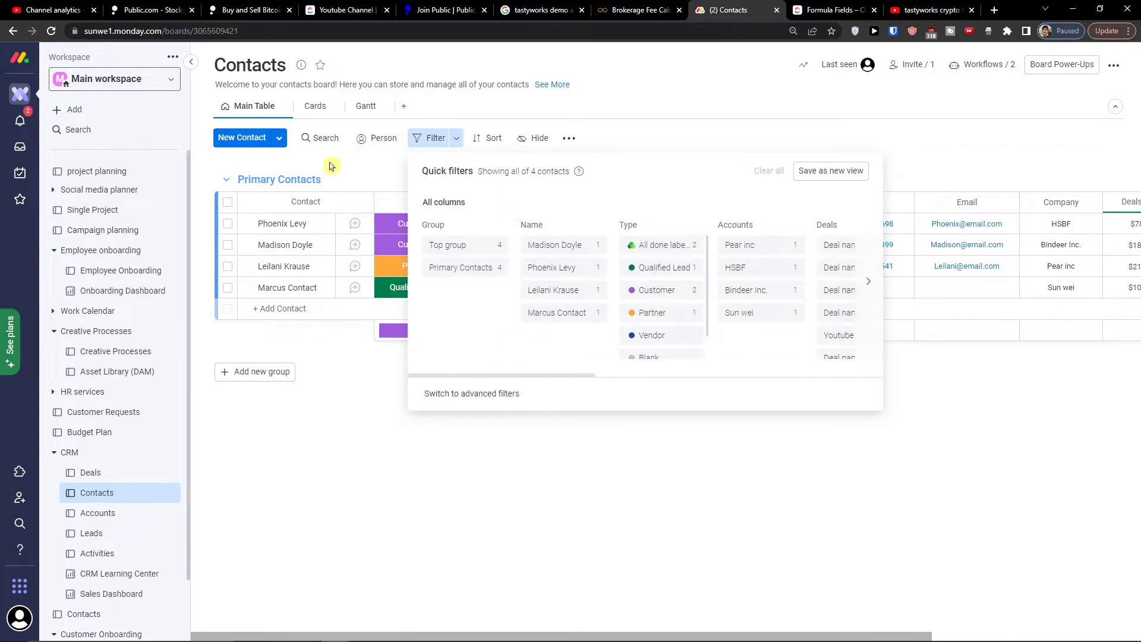
Step: Search the contacts for a first name, clear the search, and open the Deals board
{"action": "left_click", "coordinate": [324, 139]}
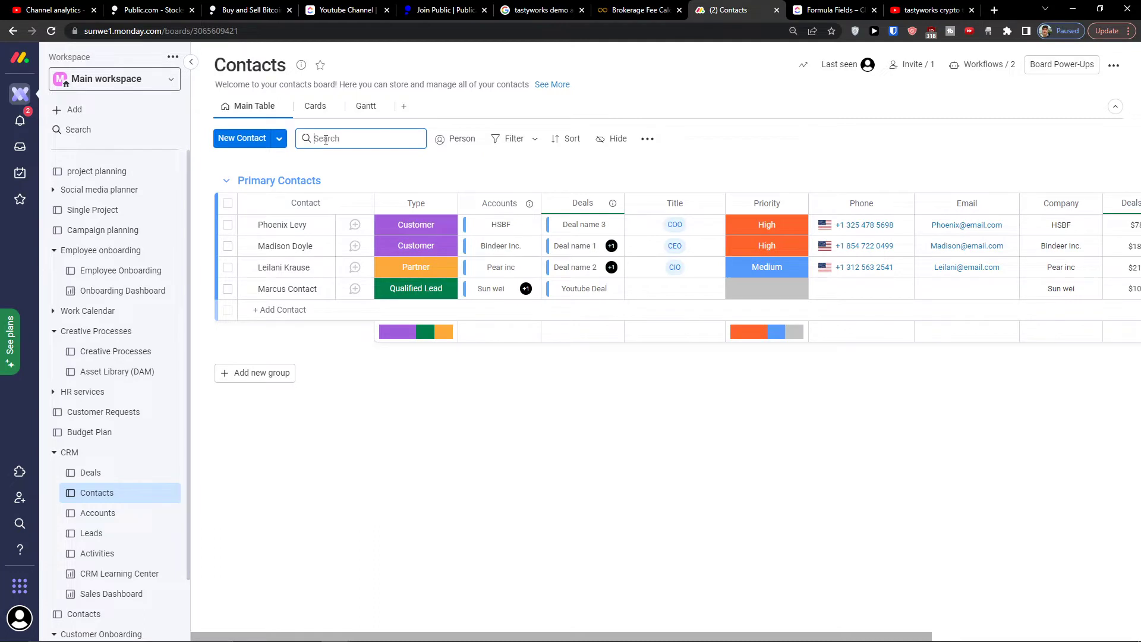
{"action": "type", "text": "Madison"}
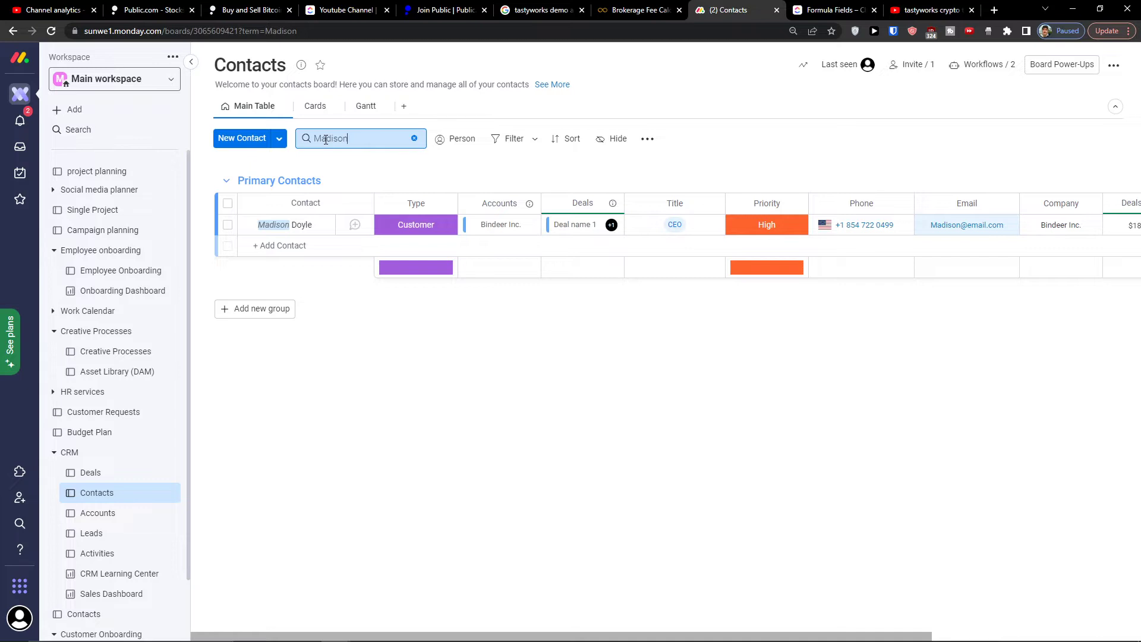
{"action": "double_click", "coordinate": [355, 140]}
{"action": "key", "text": "BackSpace"}
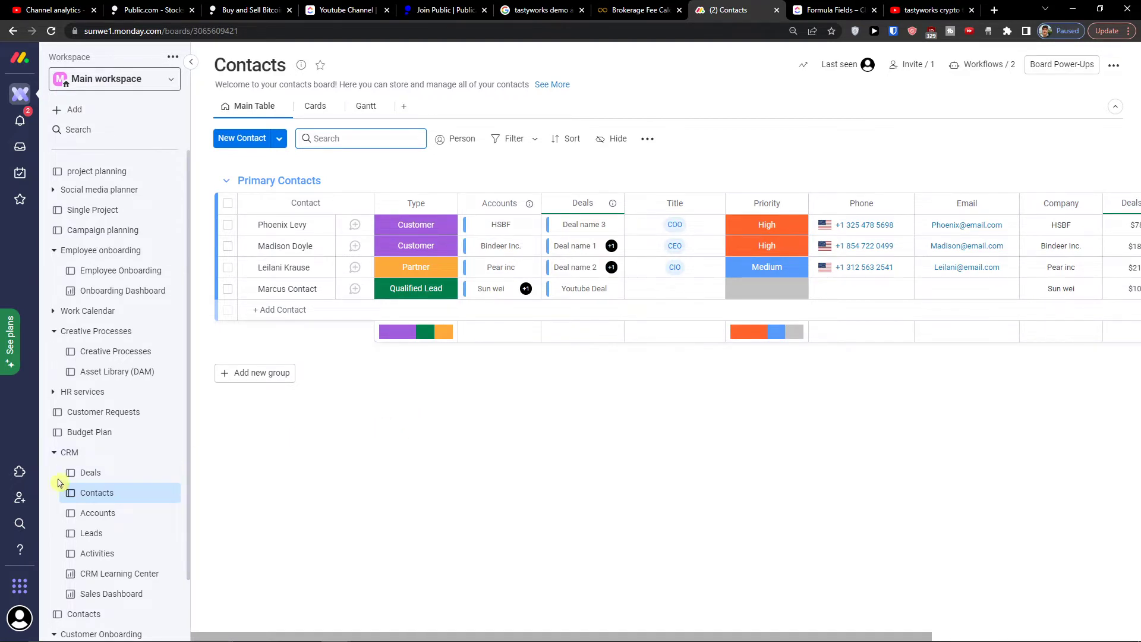
{"action": "left_click", "coordinate": [100, 475]}
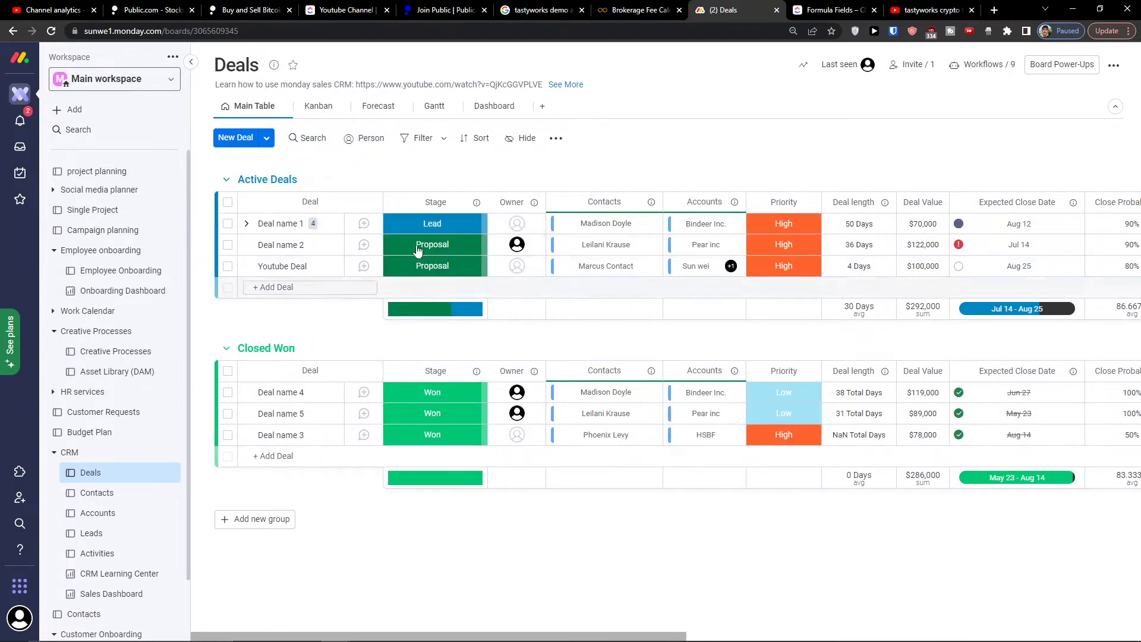
Step: Review the Deals board's Active and Closed Won totals, then open the Accounts board
{"action": "scroll", "coordinate": [144, 522], "scroll_direction": "down", "scroll_amount": 1}
{"action": "scroll", "coordinate": [144, 520], "scroll_direction": "up", "scroll_amount": 1}
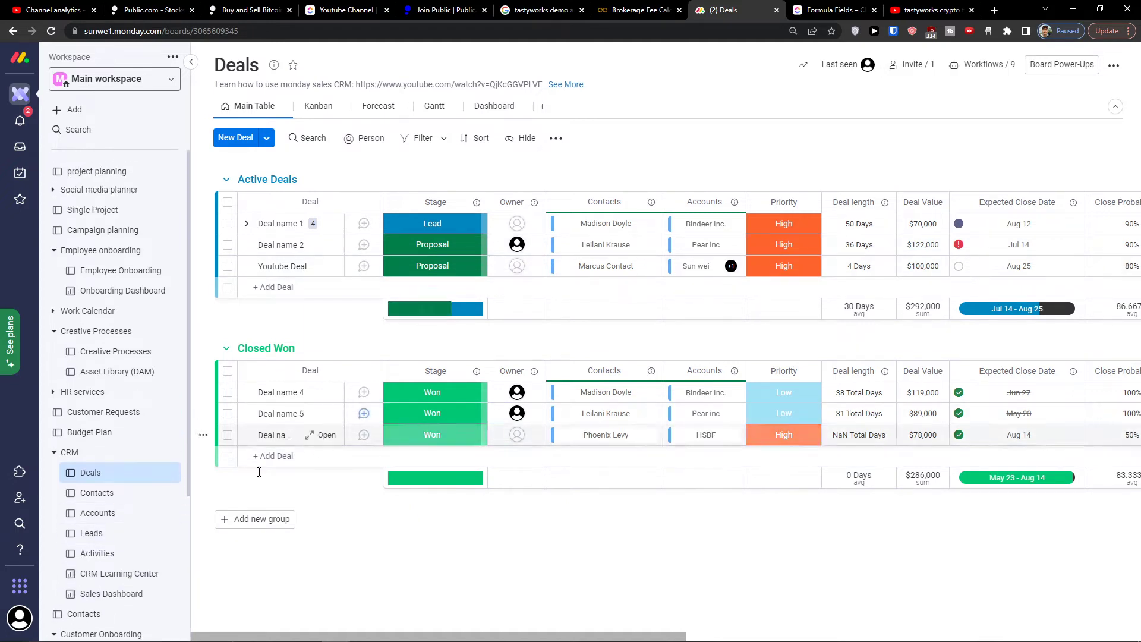
{"action": "left_click", "coordinate": [111, 513]}
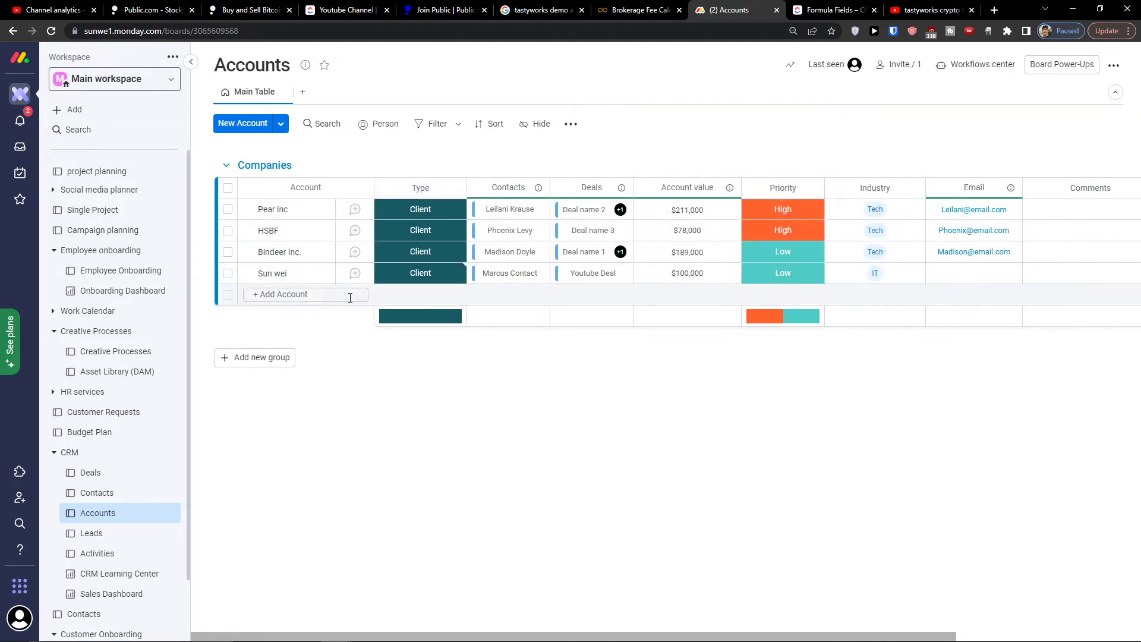
Step: Add a new account to the Companies group and set its type to Client
{"action": "left_click", "coordinate": [293, 294]}
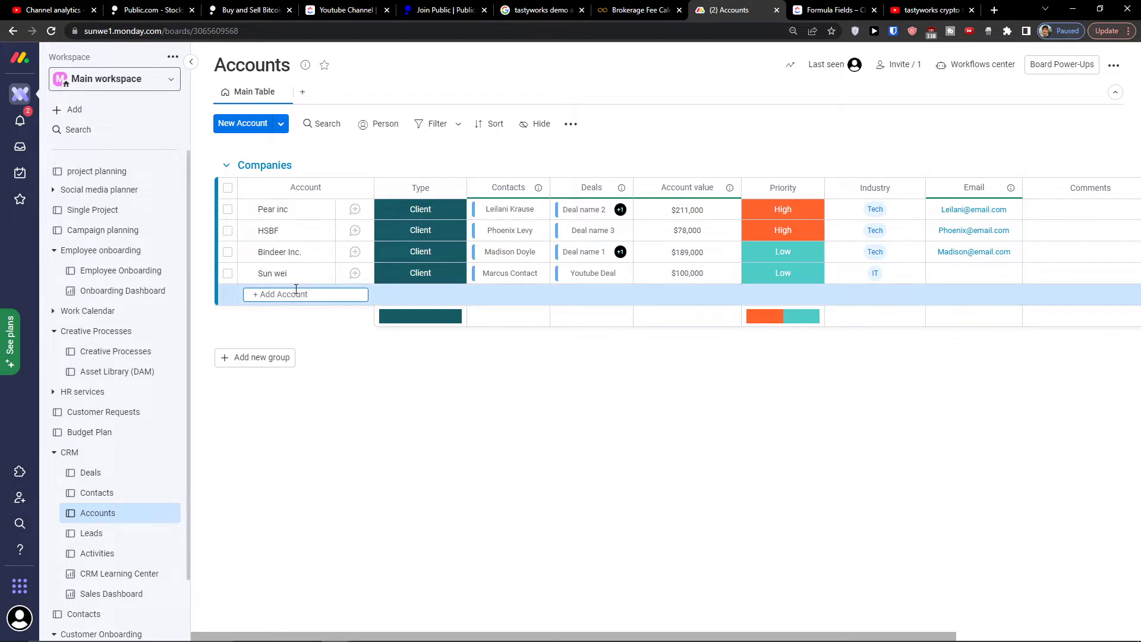
{"action": "key", "text": "Return"}
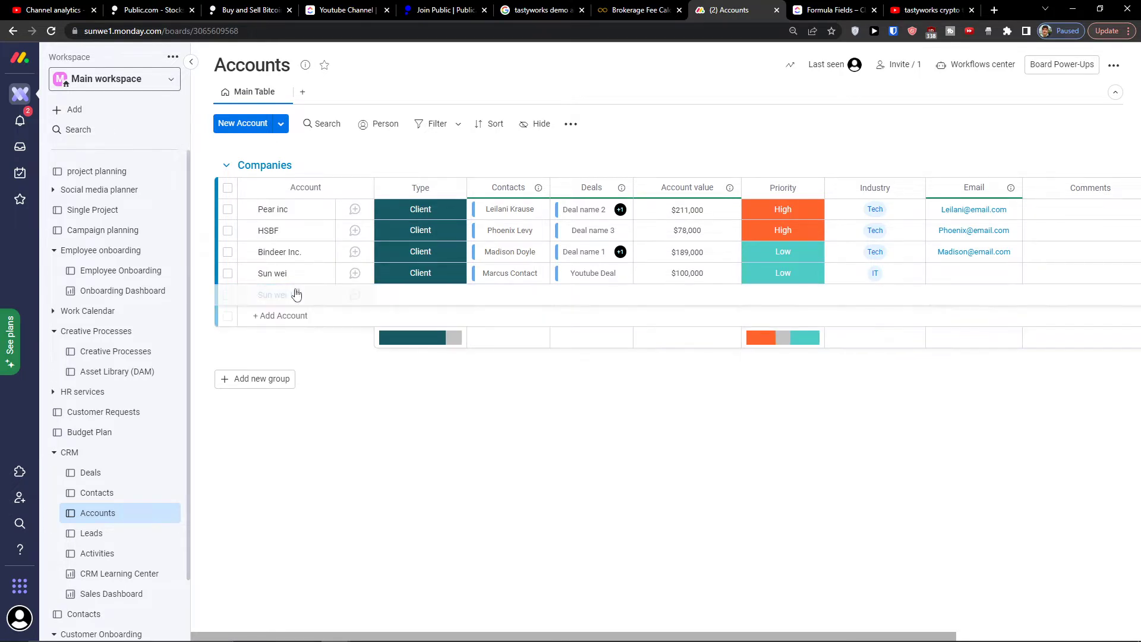
{"action": "left_click", "coordinate": [423, 297]}
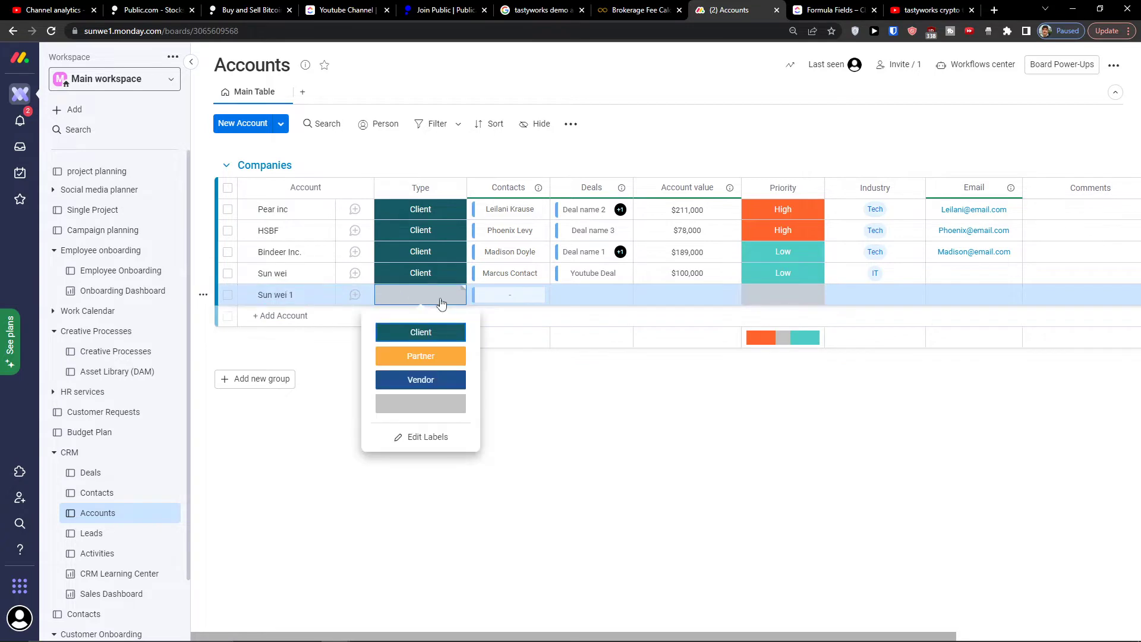
{"action": "left_click", "coordinate": [410, 346]}
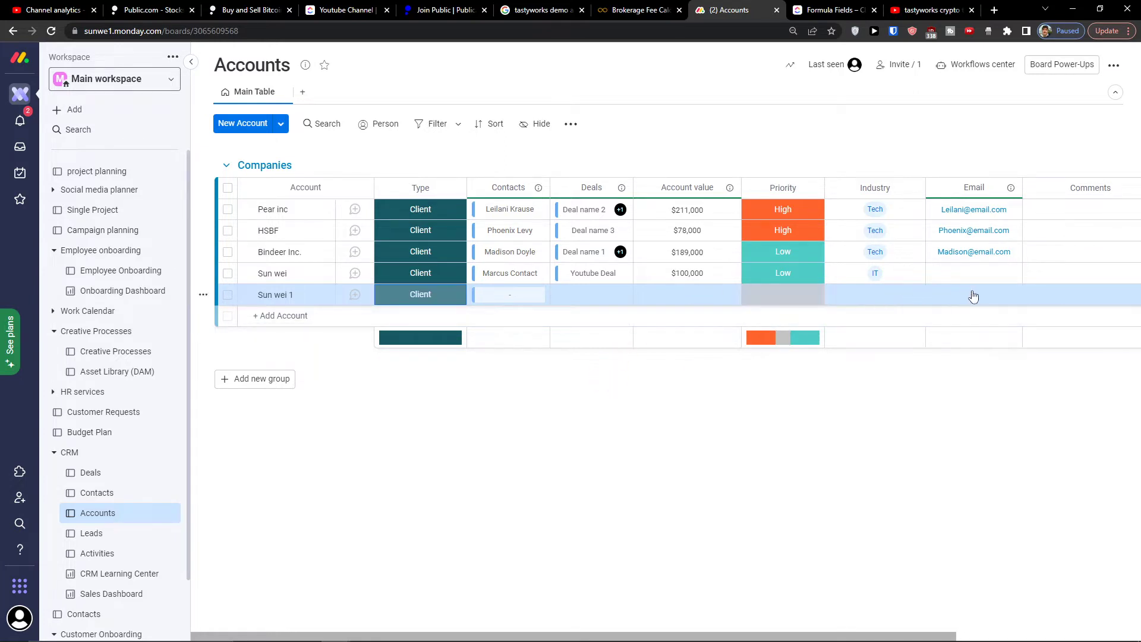
Step: Add a new contact typed as Qualified Lead and link it to the newly added account
{"action": "left_click", "coordinate": [97, 494]}
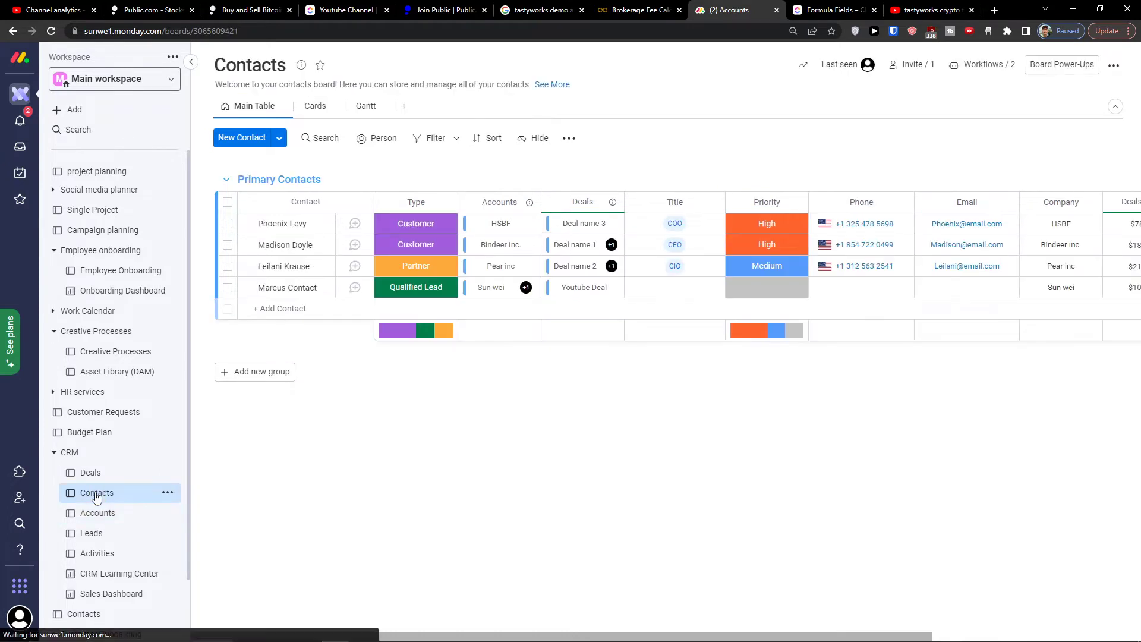
{"action": "left_click", "coordinate": [274, 317]}
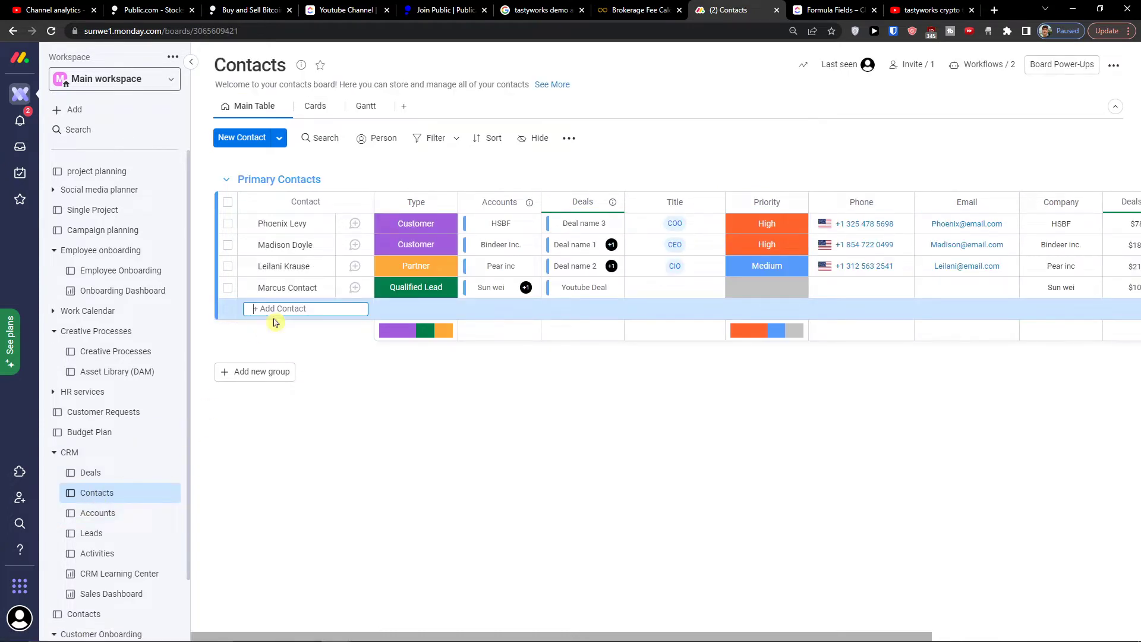
{"action": "key", "text": "Return"}
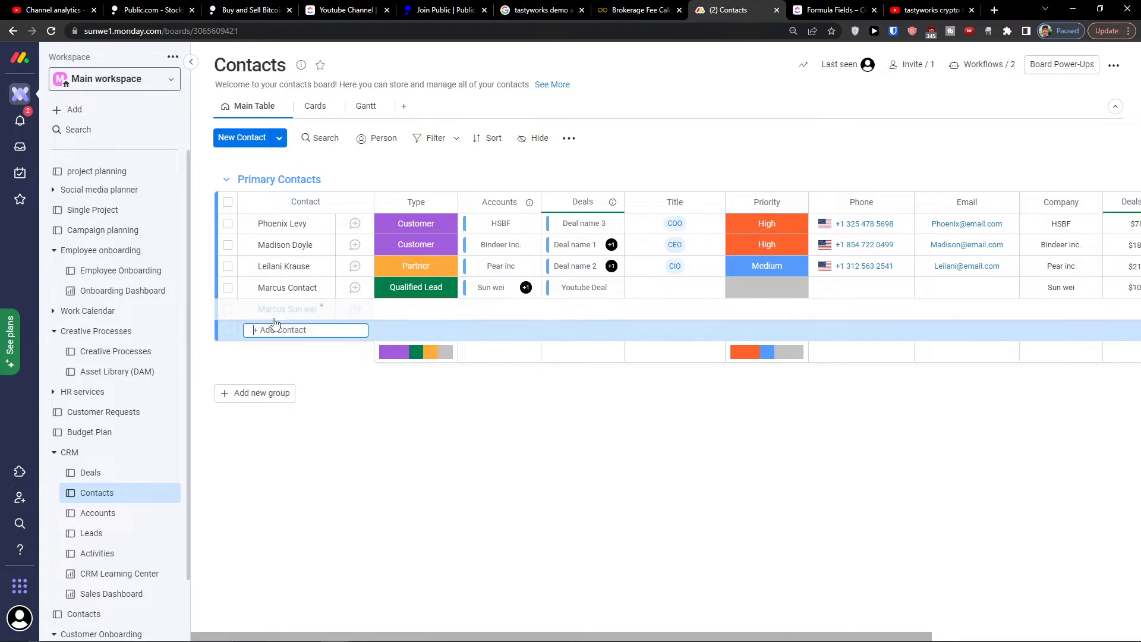
{"action": "left_click", "coordinate": [416, 310]}
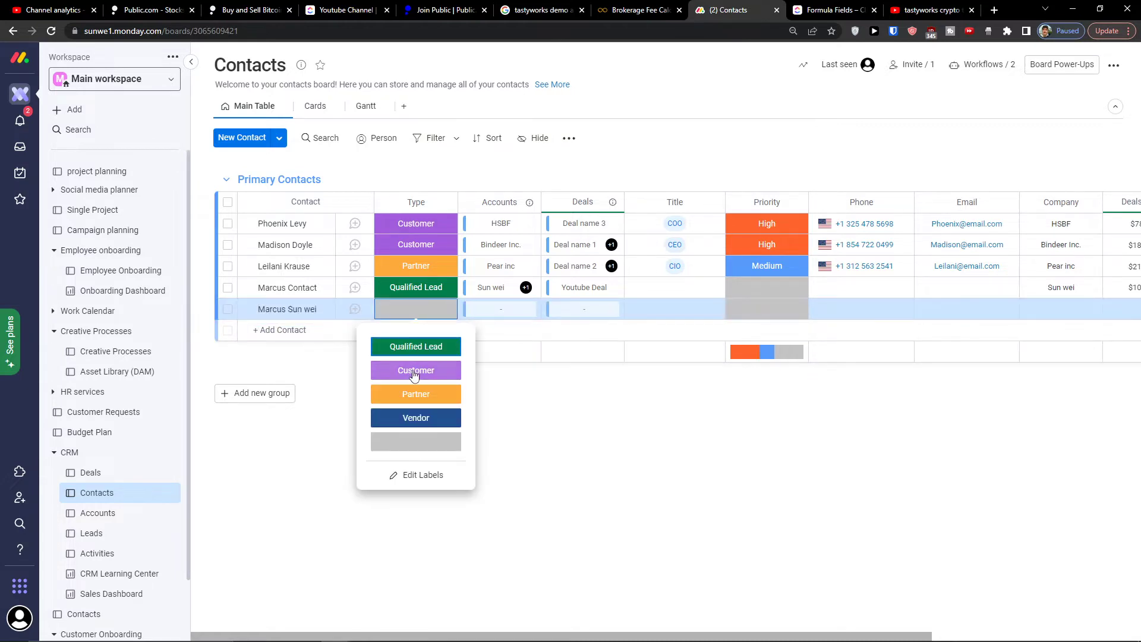
{"action": "left_click", "coordinate": [416, 346]}
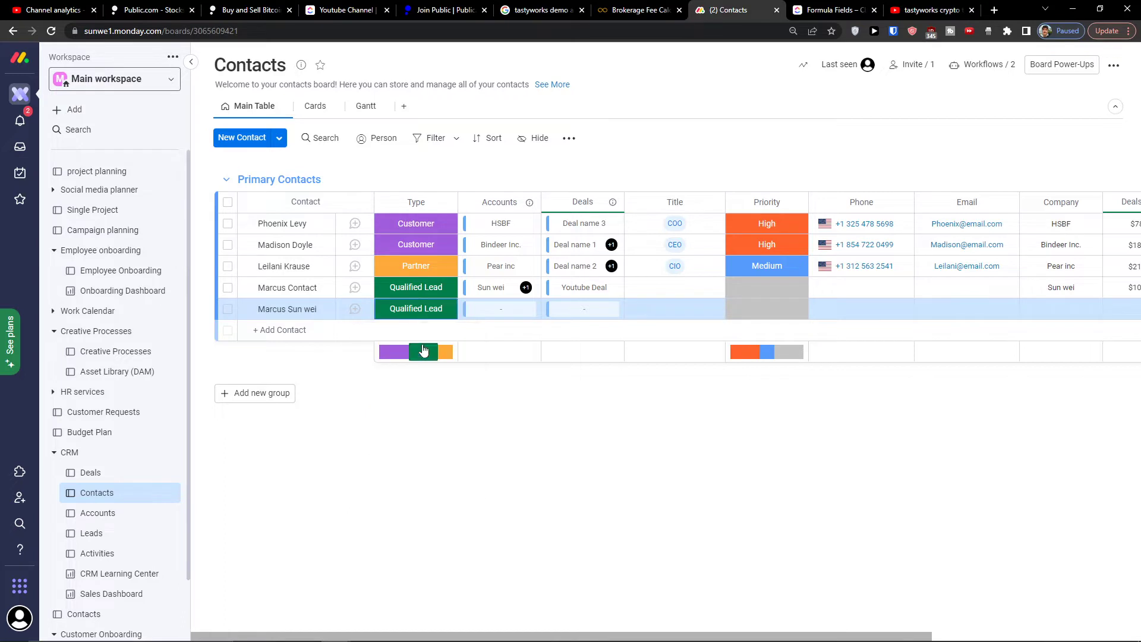
{"action": "left_click", "coordinate": [504, 317]}
{"action": "left_click", "coordinate": [402, 534]}
{"action": "left_click", "coordinate": [802, 462]}
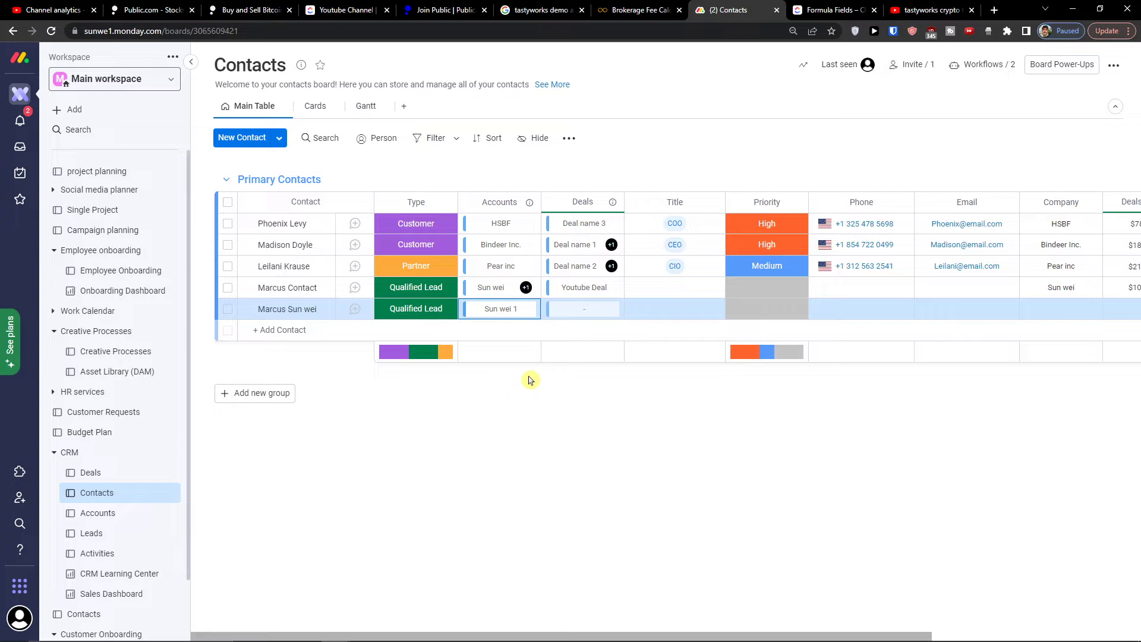
{"action": "scroll", "coordinate": [122, 485], "scroll_direction": "down", "scroll_amount": 2}
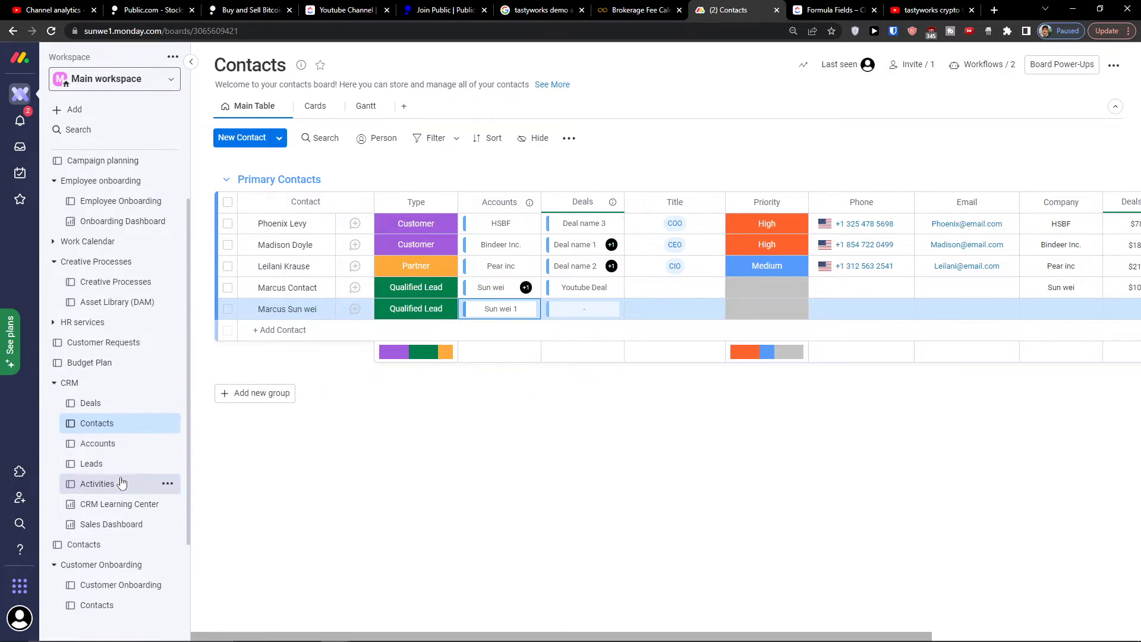
Step: Look through the Sales & CRM templates, close the template center, and scroll across Contacts columns
{"action": "left_click", "coordinate": [105, 111]}
{"action": "left_click", "coordinate": [240, 170]}
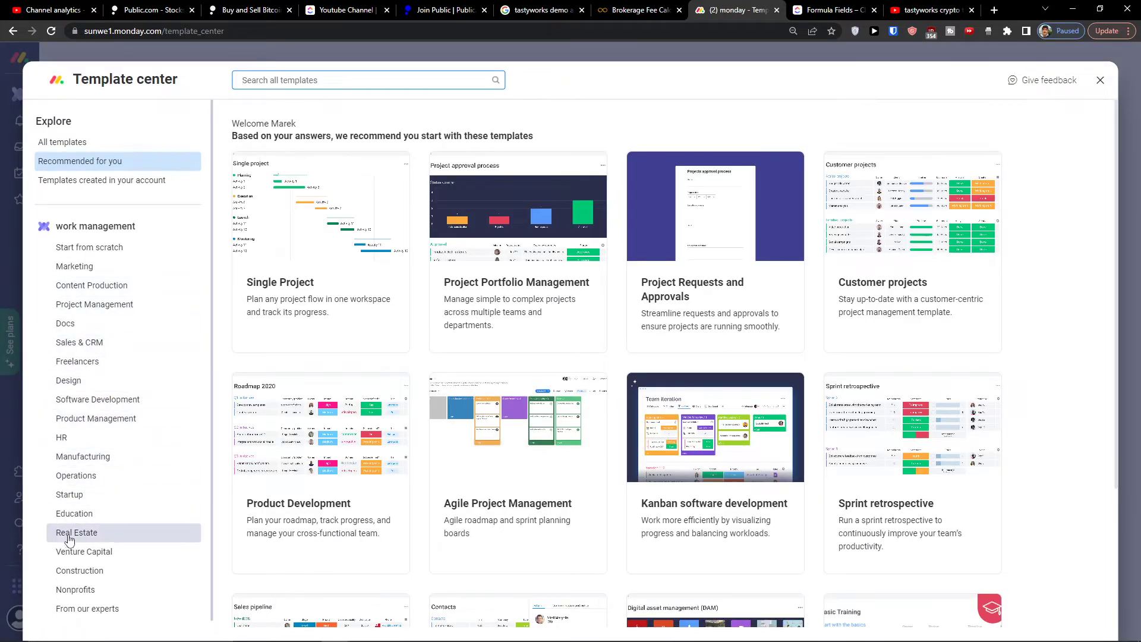
{"action": "left_click", "coordinate": [95, 343]}
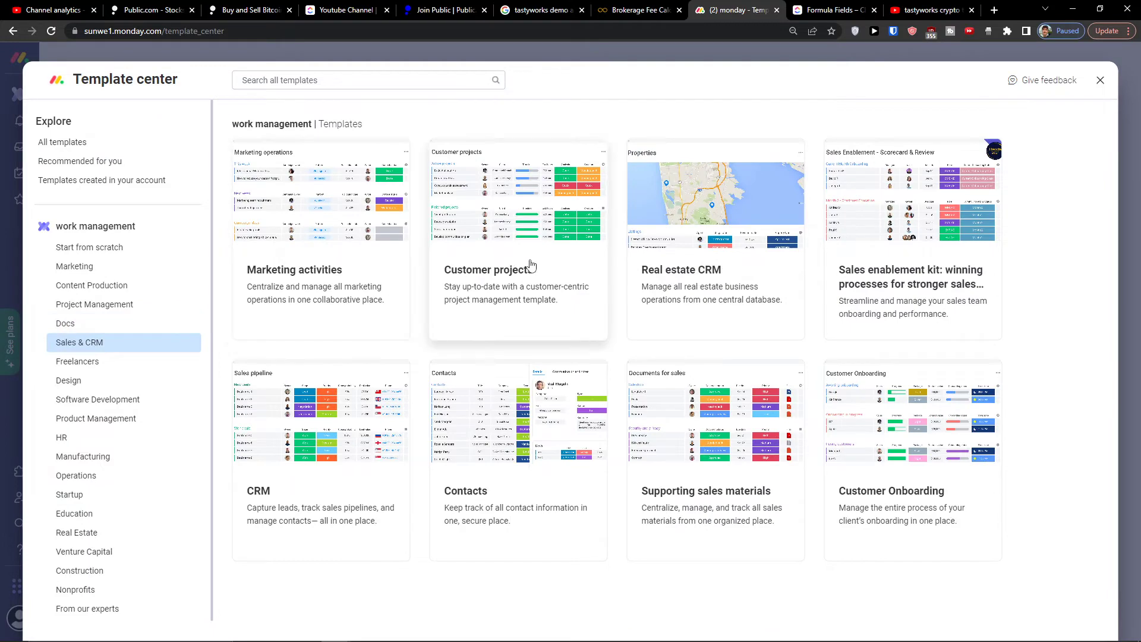
{"action": "left_click", "coordinate": [1100, 80]}
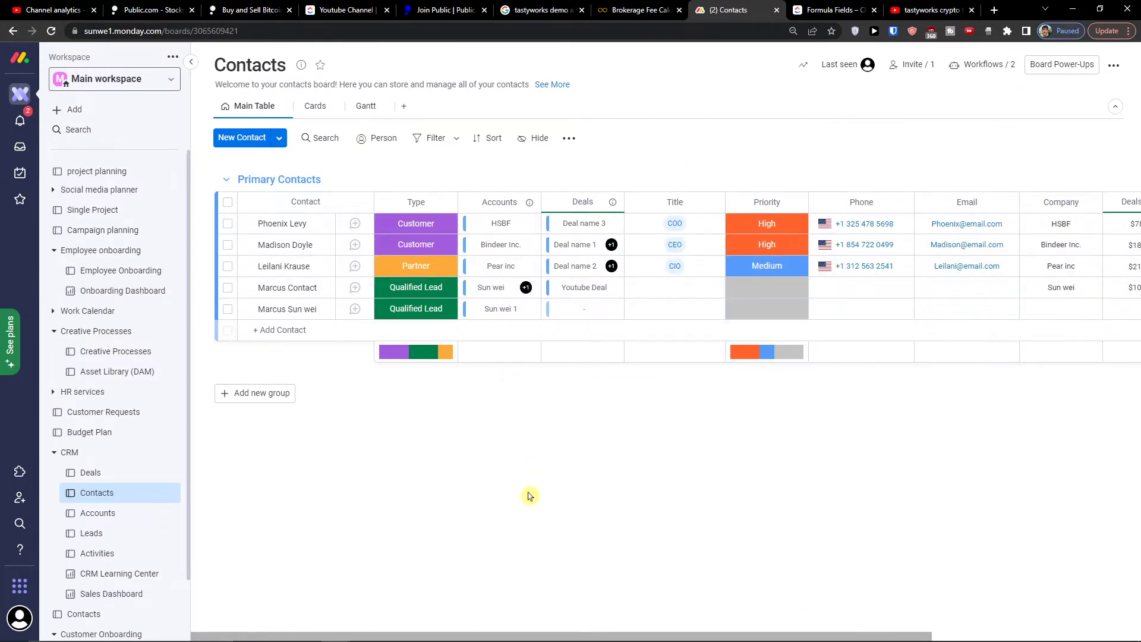
{"action": "left_click_drag", "start_coordinate": [466, 635], "coordinate": [582, 636]}
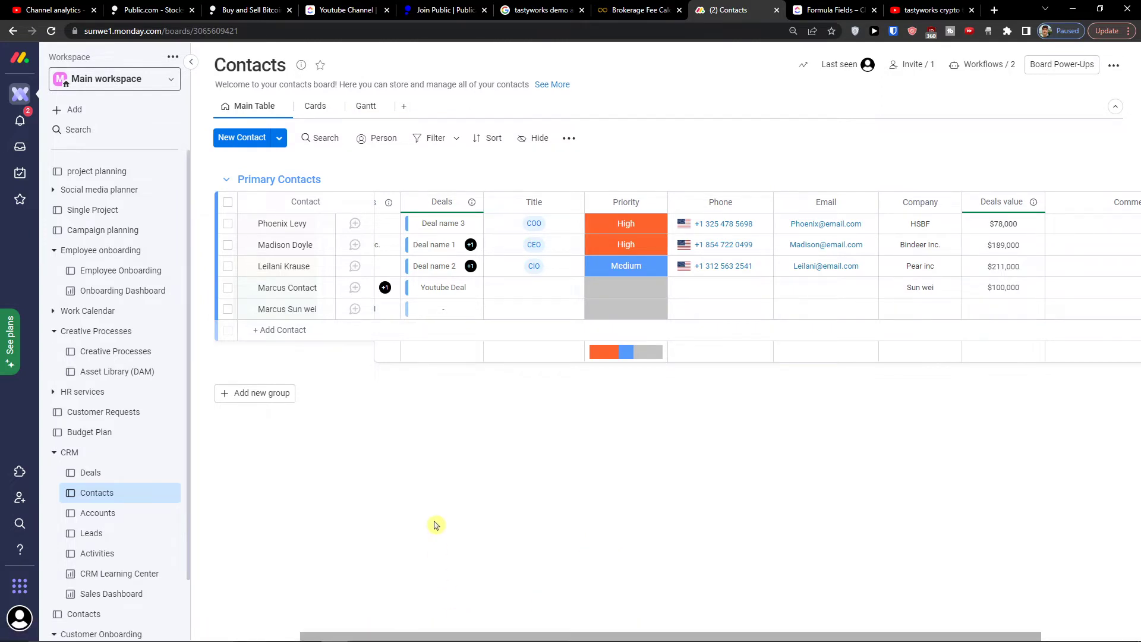
{"action": "left_click_drag", "start_coordinate": [404, 637], "coordinate": [332, 636]}
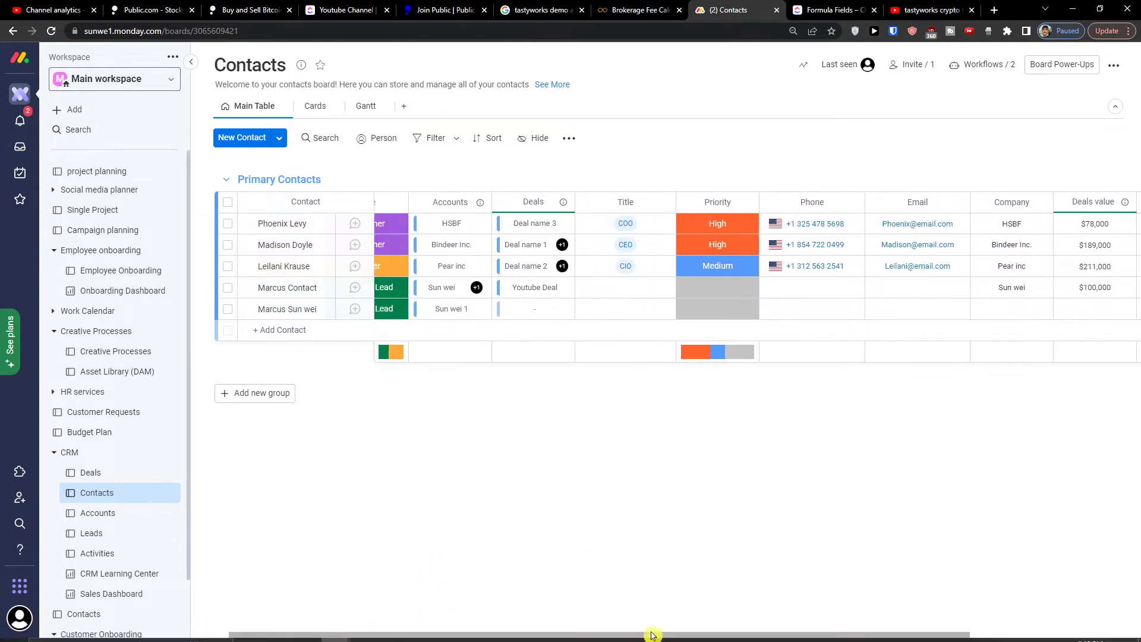
Step: Add a 'Youtube Channel Selling' deal under Active Deals with stage Proposal
{"action": "left_click", "coordinate": [90, 473]}
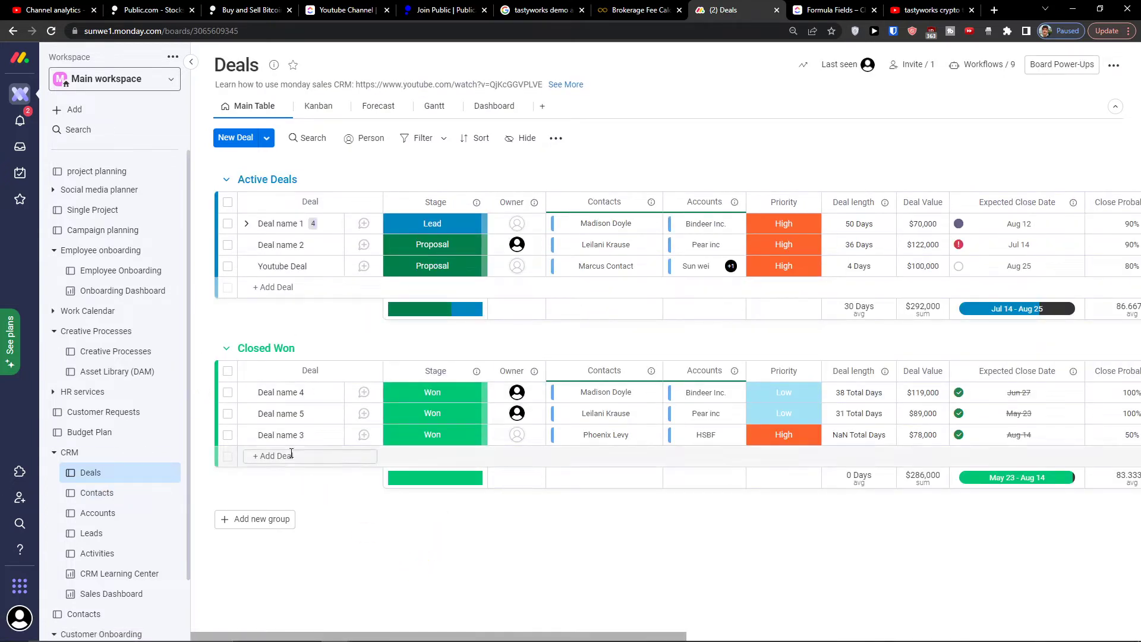
{"action": "left_click", "coordinate": [265, 290]}
{"action": "type", "text": "Youtube Chan"}
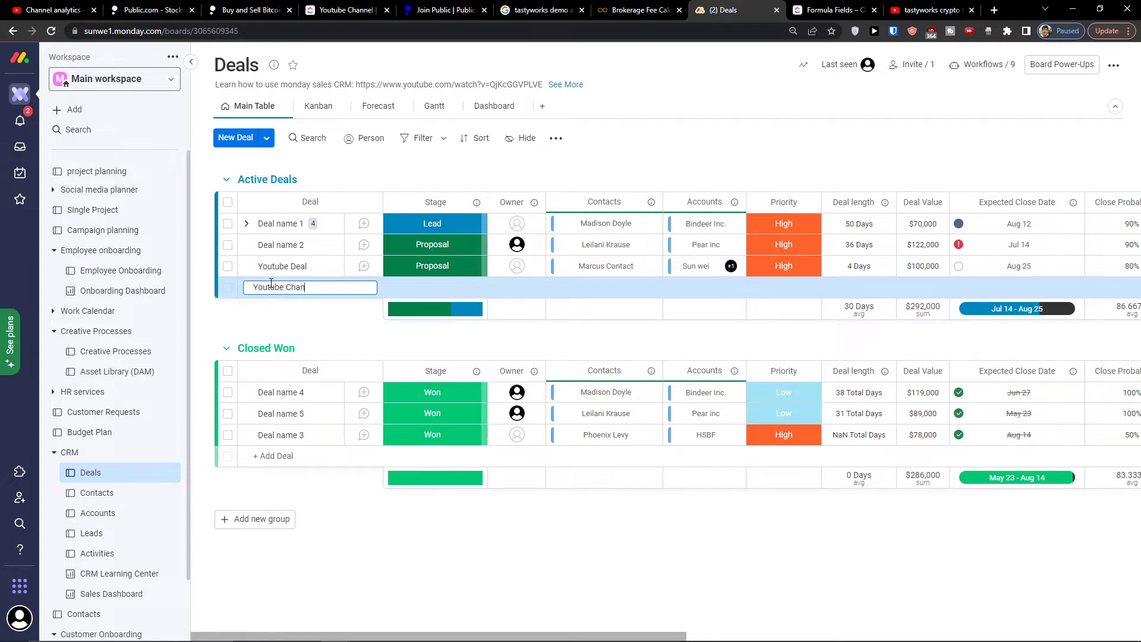
{"action": "type", "text": "nel Selling"}
{"action": "key", "text": "Return"}
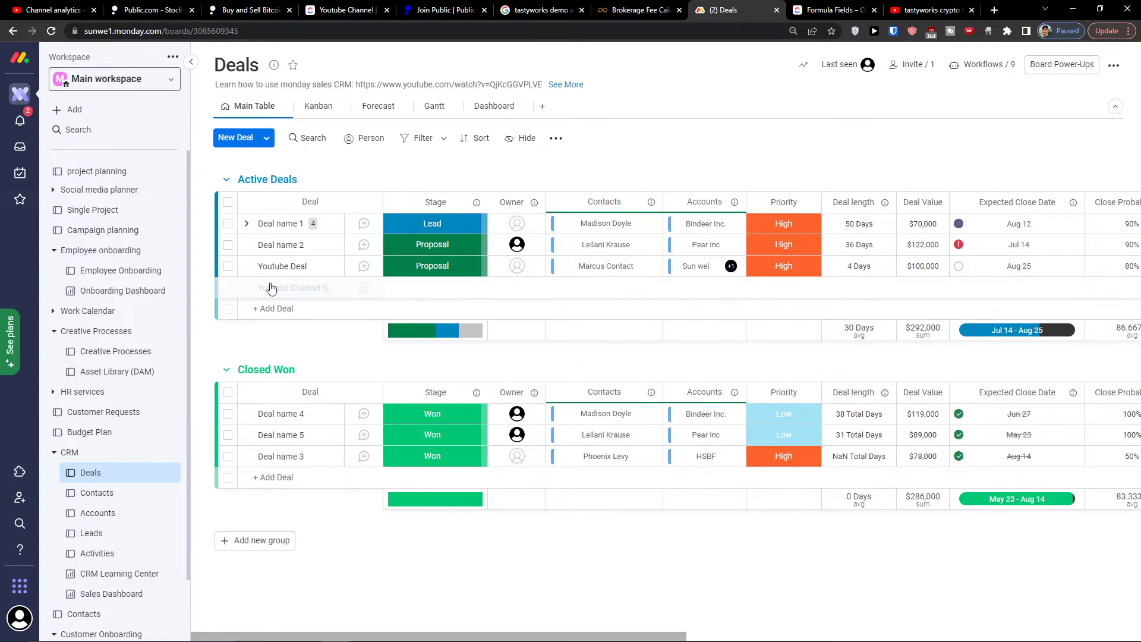
{"action": "left_click", "coordinate": [413, 286]}
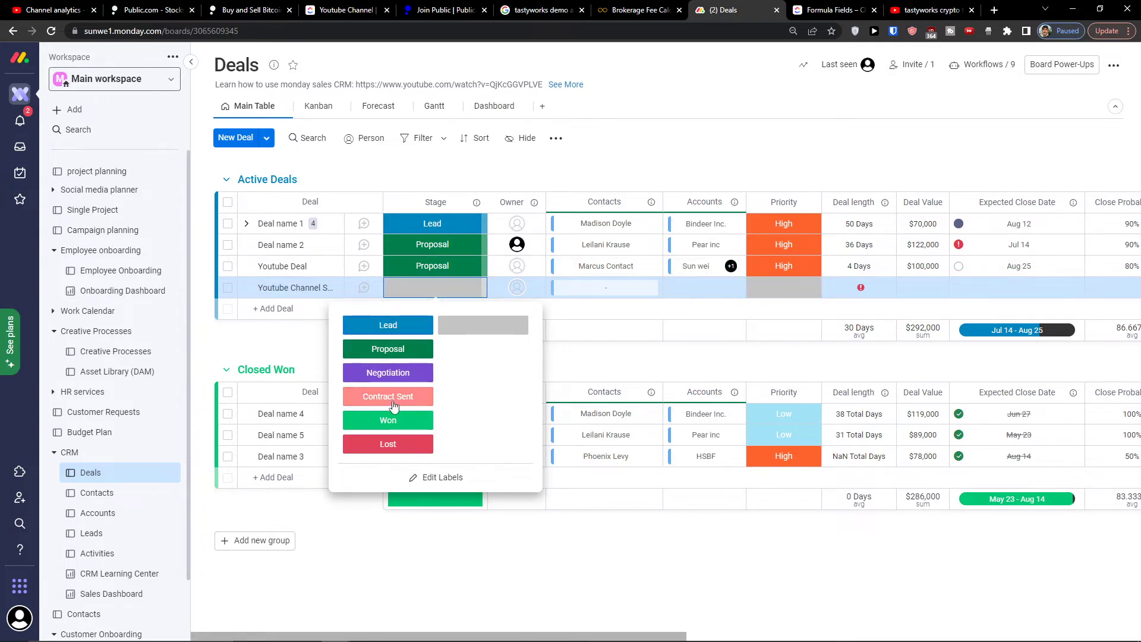
{"action": "left_click", "coordinate": [404, 356]}
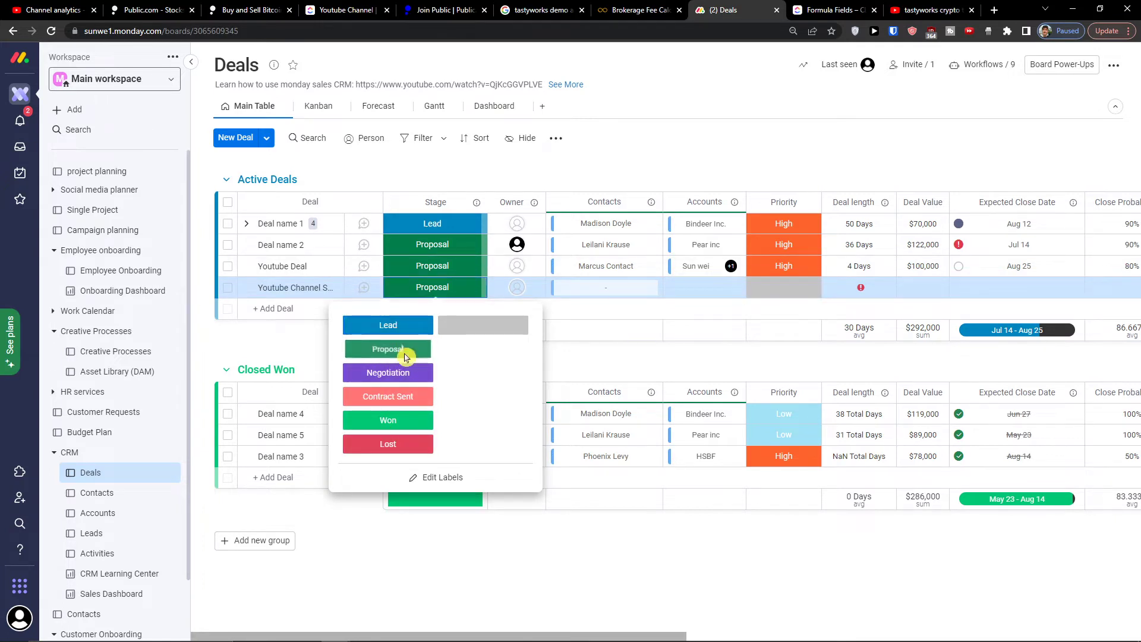
Step: Link a contact to the new deal, swapping the first pick for a different contact
{"action": "left_click", "coordinate": [579, 294]}
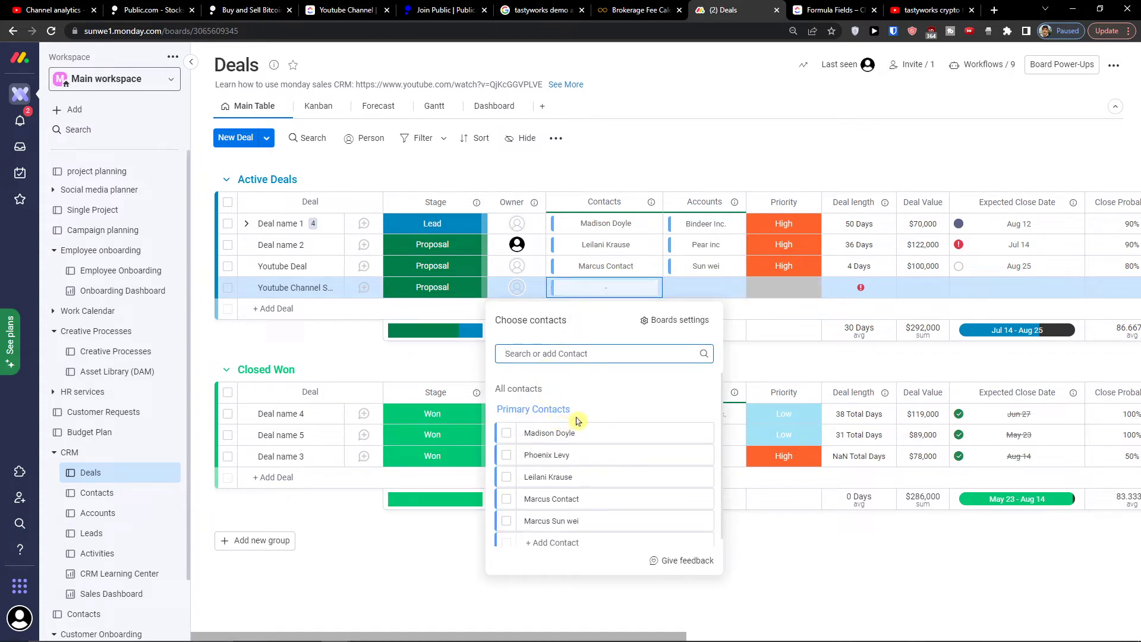
{"action": "left_click", "coordinate": [551, 463]}
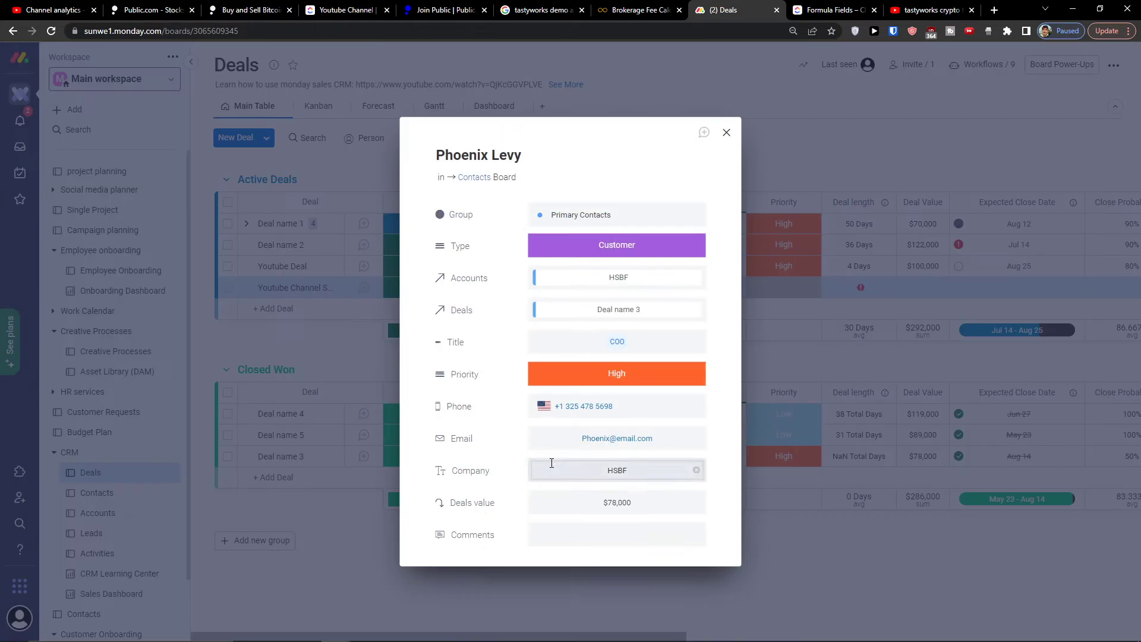
{"action": "left_click", "coordinate": [725, 130]}
{"action": "left_click", "coordinate": [507, 455]}
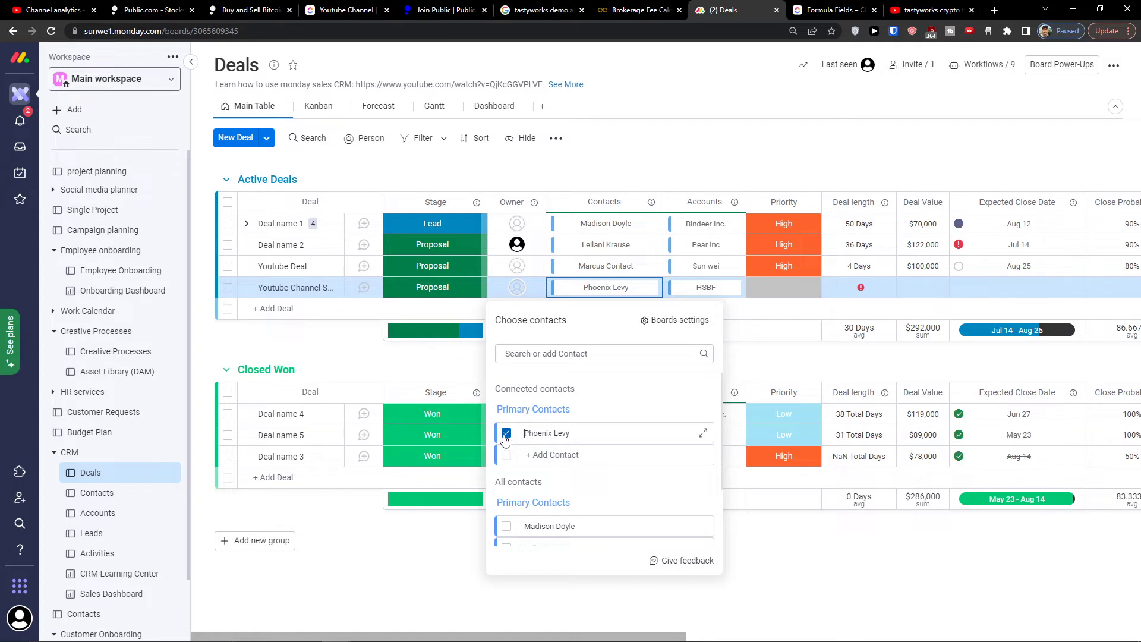
{"action": "left_click", "coordinate": [507, 433]}
{"action": "left_click", "coordinate": [506, 515]}
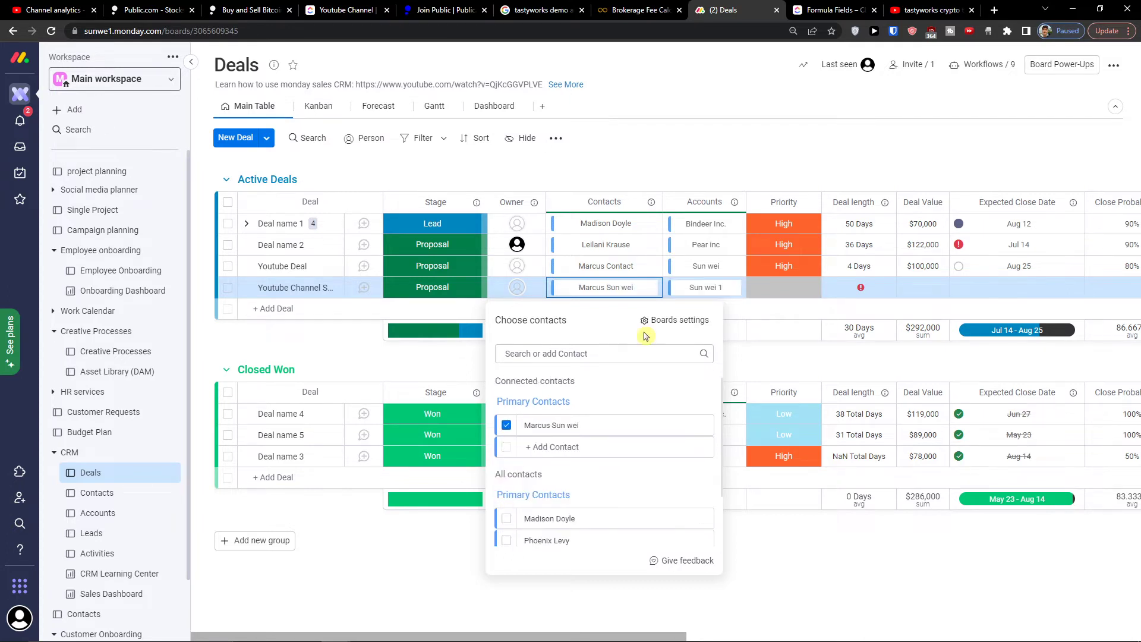
{"action": "left_click", "coordinate": [728, 360]}
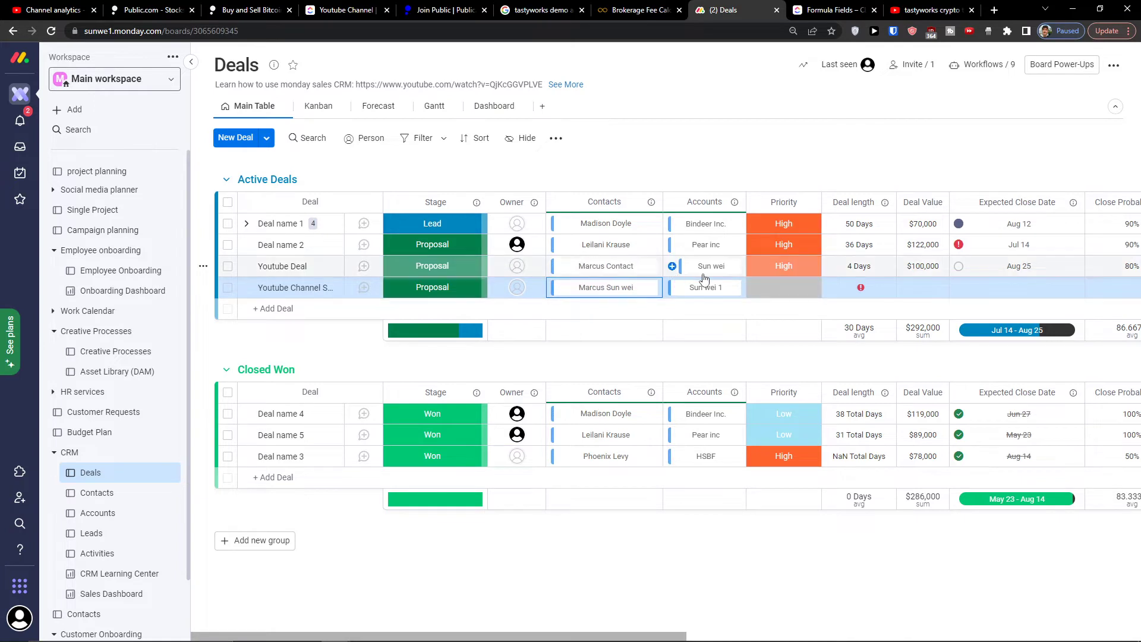
Step: Set the deal's priority to Medium and its expected close date to Aug 20
{"action": "left_click", "coordinate": [790, 294]}
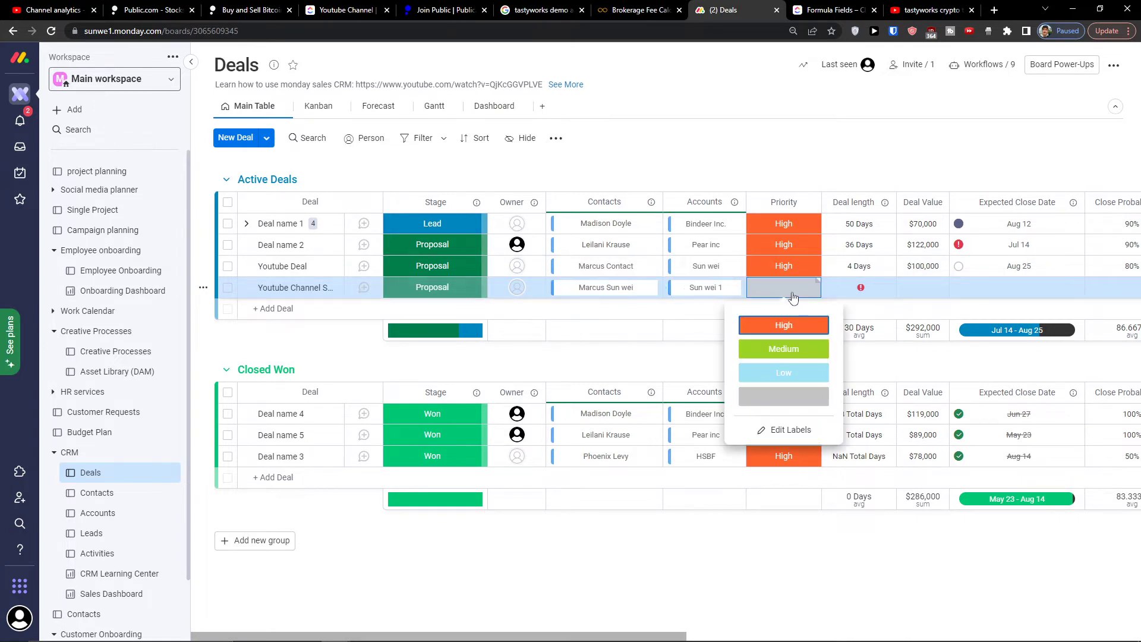
{"action": "left_click", "coordinate": [783, 349]}
{"action": "left_click", "coordinate": [854, 292]}
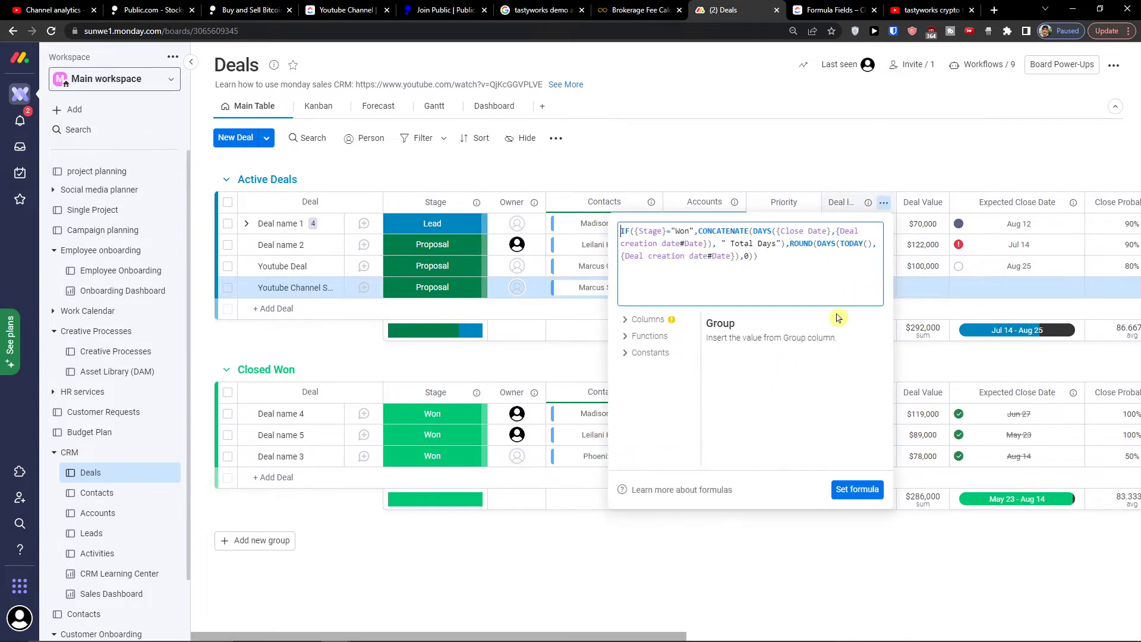
{"action": "left_click", "coordinate": [919, 314]}
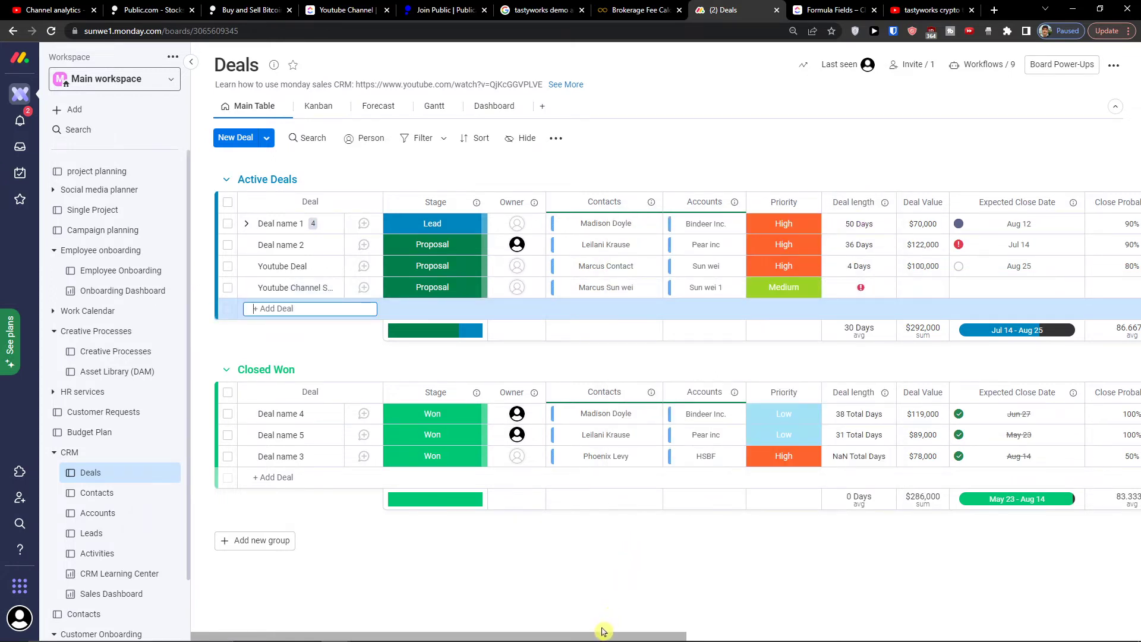
{"action": "left_click_drag", "start_coordinate": [596, 639], "coordinate": [799, 637]}
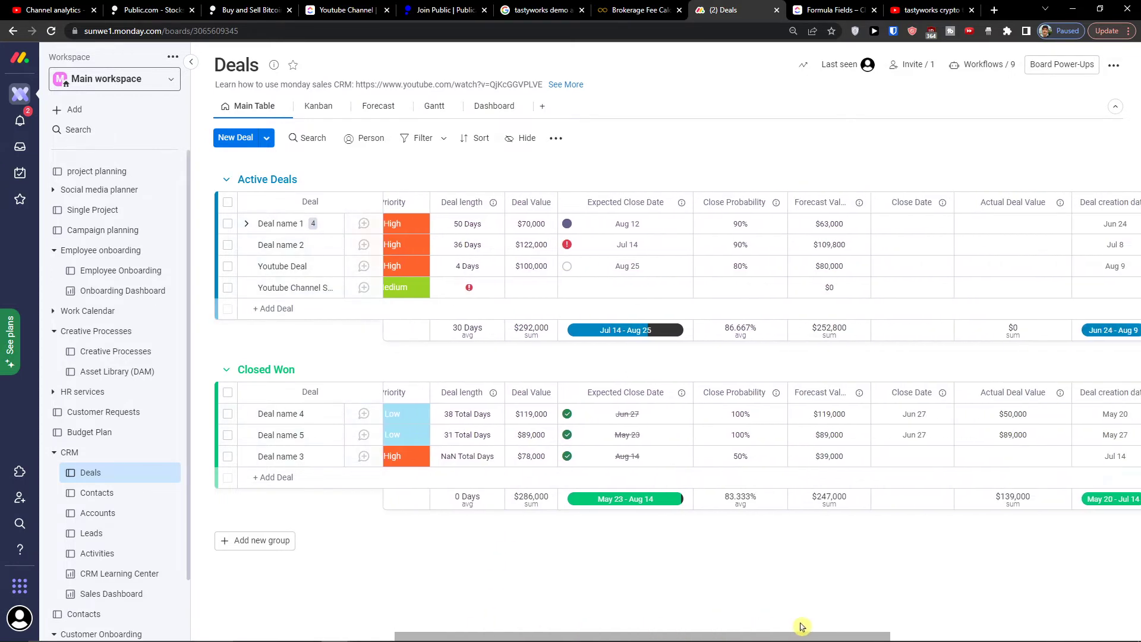
{"action": "left_click", "coordinate": [641, 285]}
{"action": "left_click", "coordinate": [678, 425]}
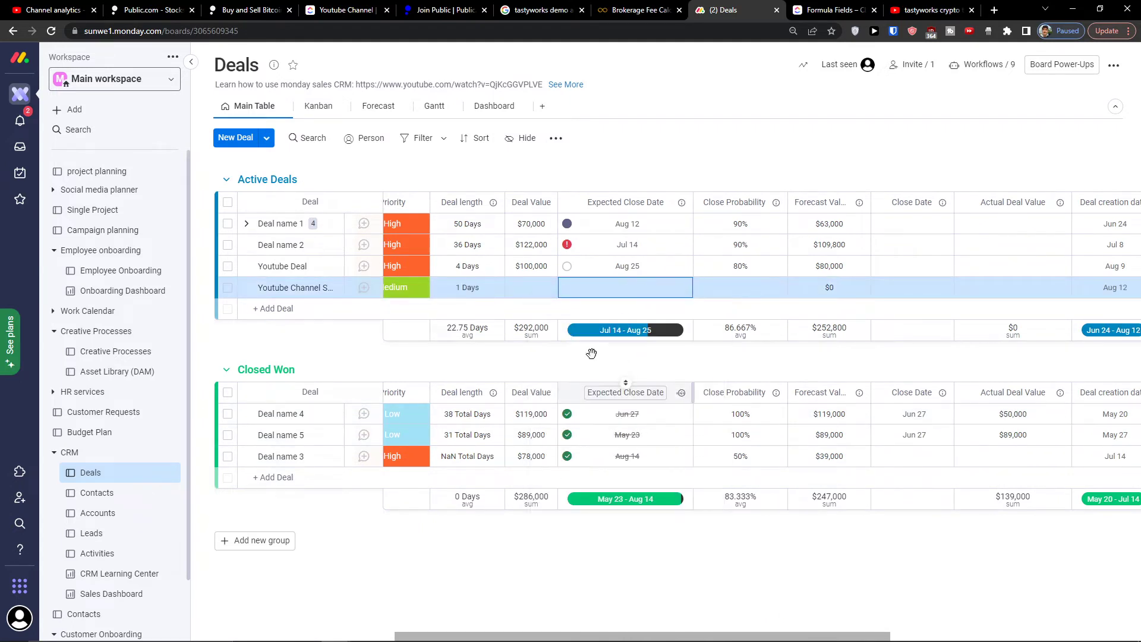
Step: Enter a $10,000 deal value, 50% close probability and an Aug 26 close date
{"action": "left_click", "coordinate": [531, 288]}
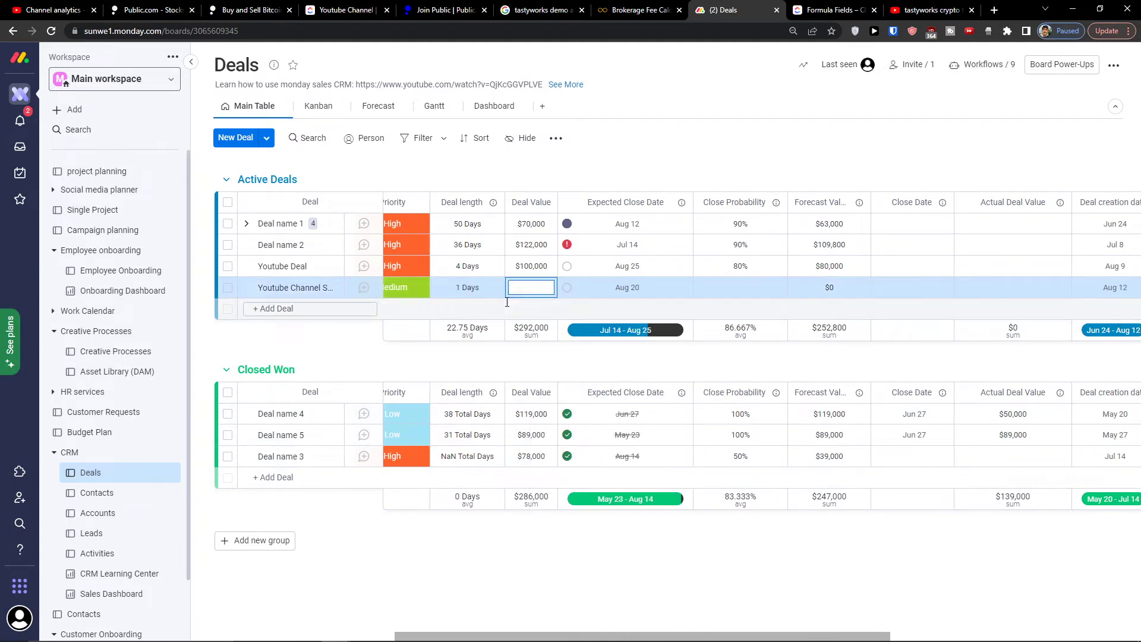
{"action": "type", "text": "10,000"}
{"action": "key", "text": "Return"}
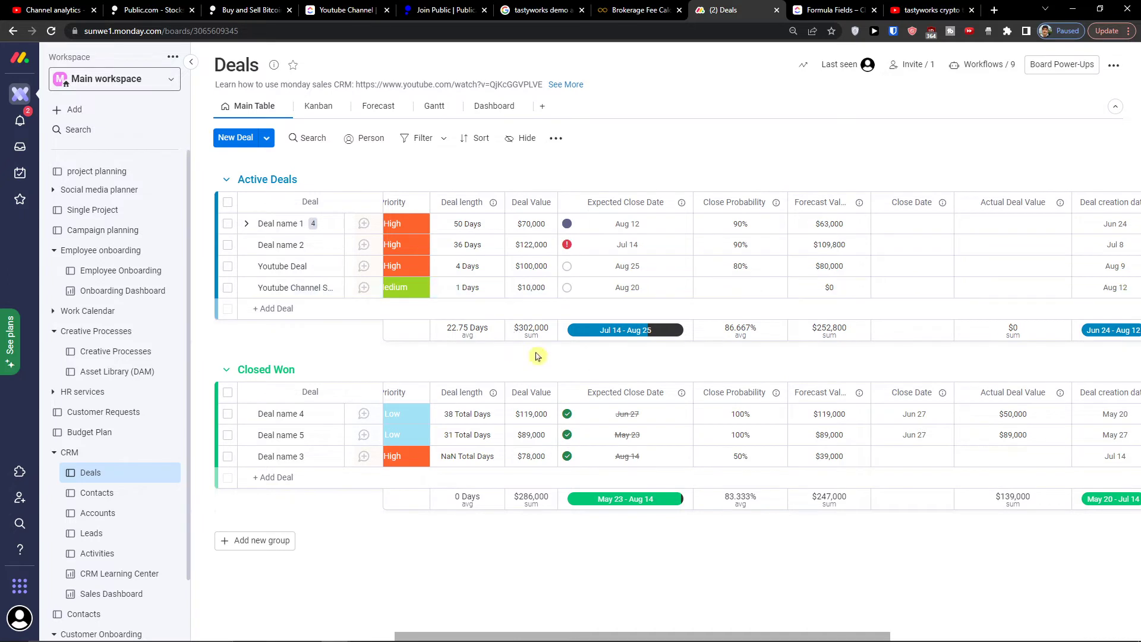
{"action": "left_click", "coordinate": [722, 291]}
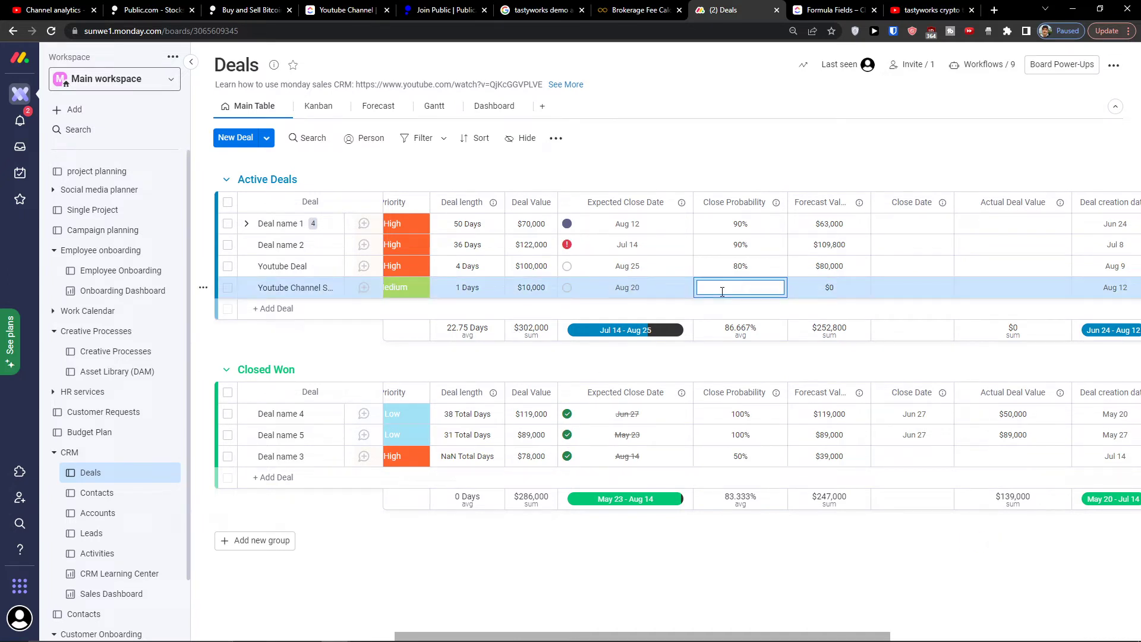
{"action": "type", "text": "50"}
{"action": "key", "text": "Return"}
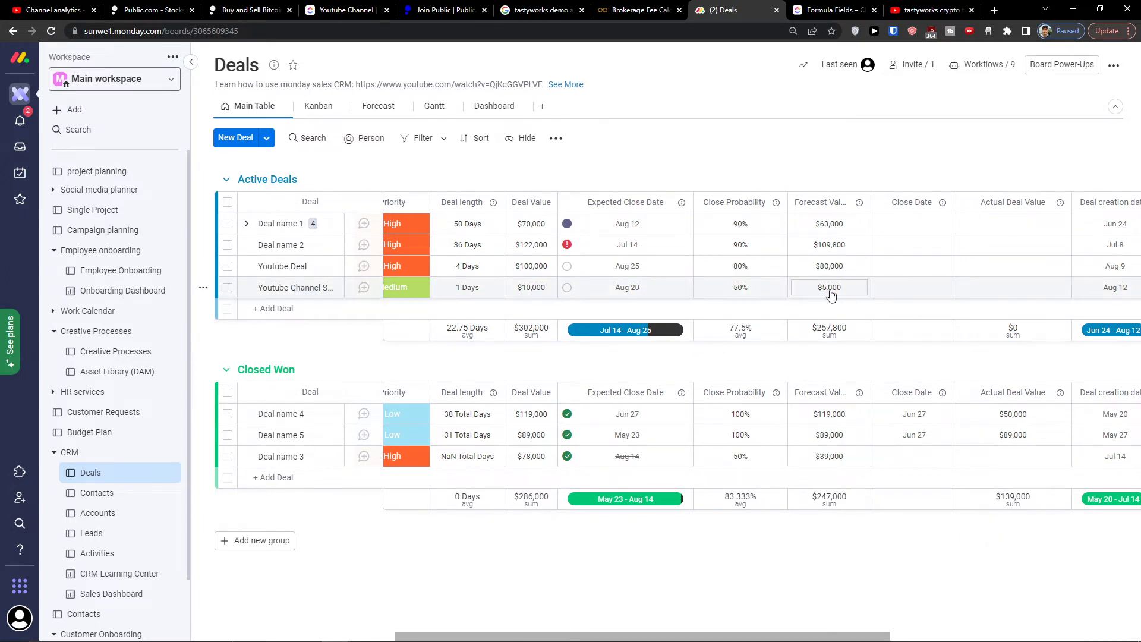
{"action": "left_click", "coordinate": [905, 291]}
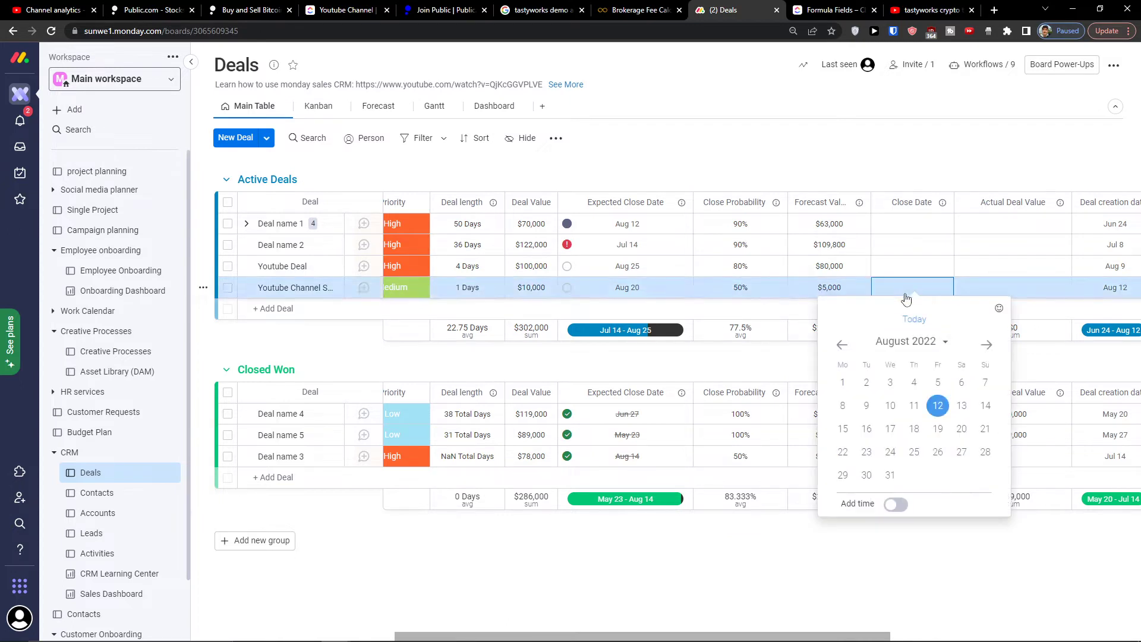
{"action": "left_click", "coordinate": [937, 452]}
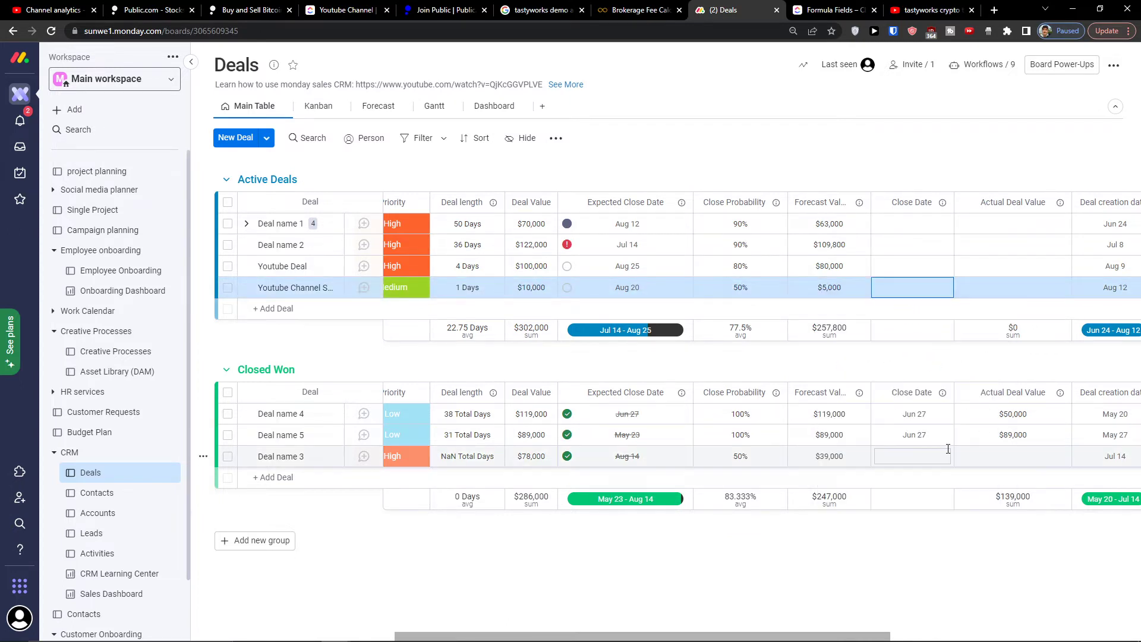
{"action": "left_click", "coordinate": [874, 368]}
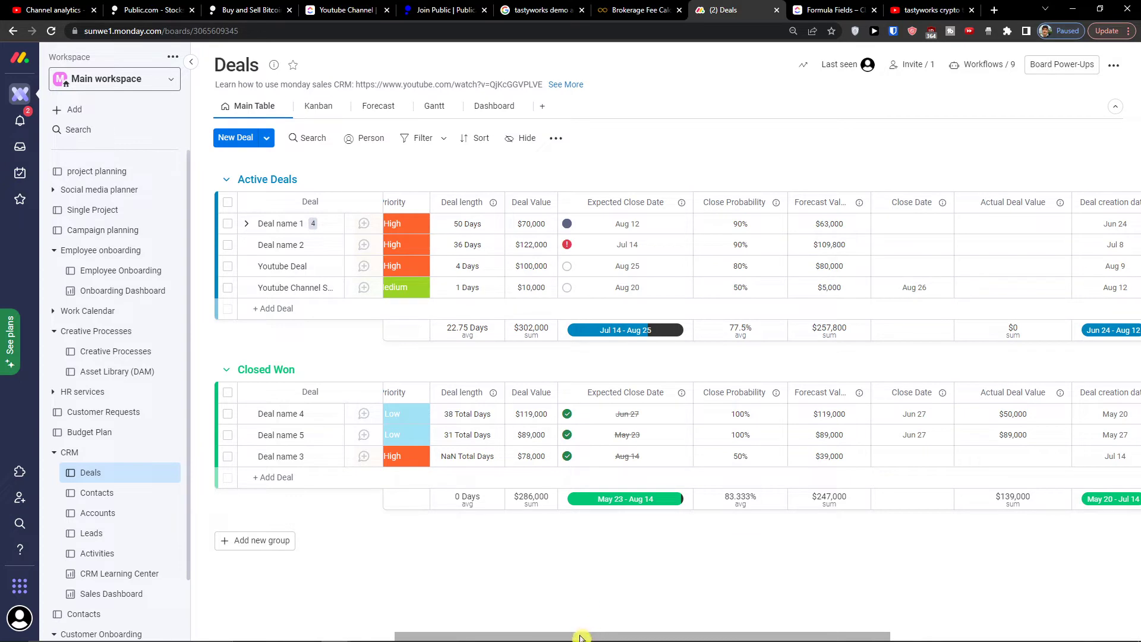
{"action": "scroll", "coordinate": [583, 637], "scroll_direction": "left", "scroll_amount": 5}
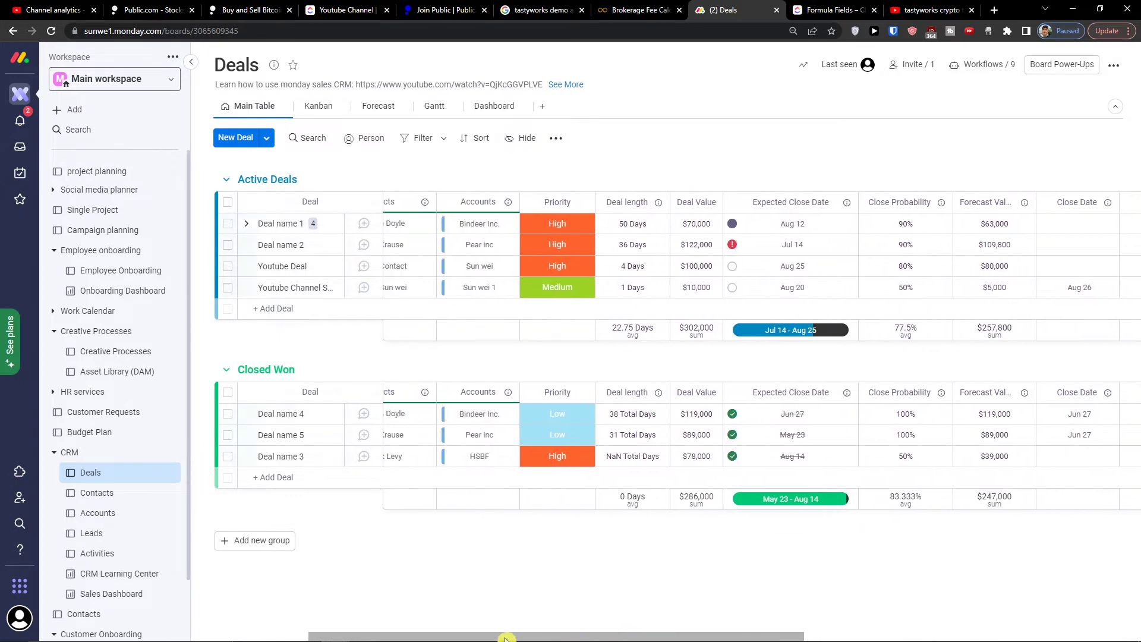
{"action": "left_click_drag", "start_coordinate": [528, 635], "coordinate": [903, 618]}
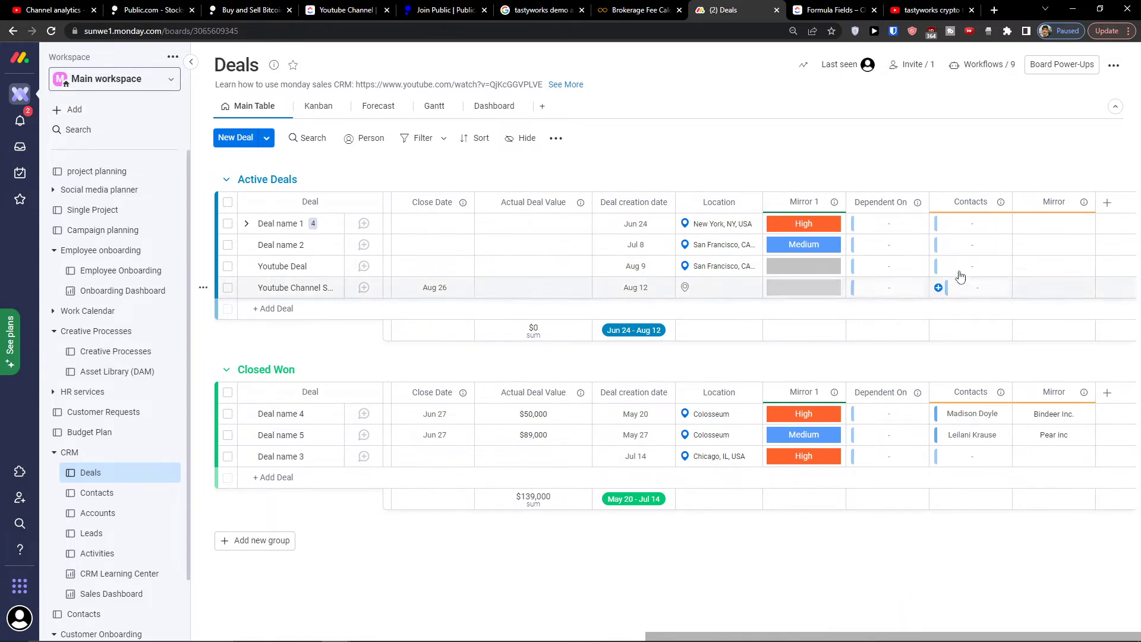
{"action": "left_click_drag", "start_coordinate": [833, 636], "coordinate": [508, 598]}
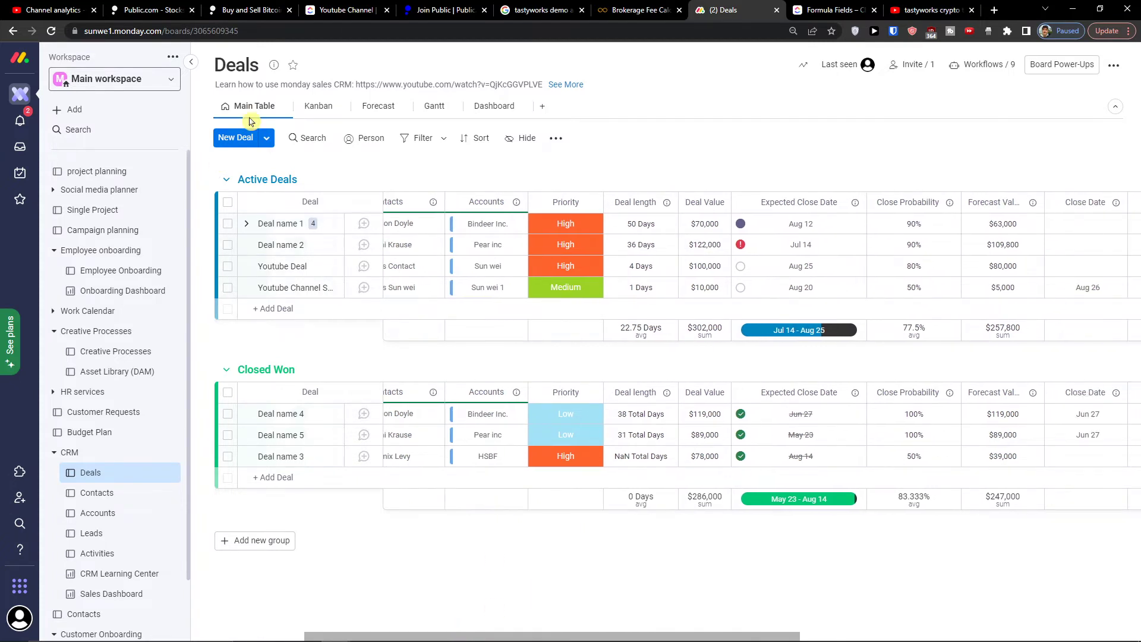
Step: In Kanban view, drag the Youtube Channel Selling deal to Lead, then to Negotiation
{"action": "left_click", "coordinate": [324, 108]}
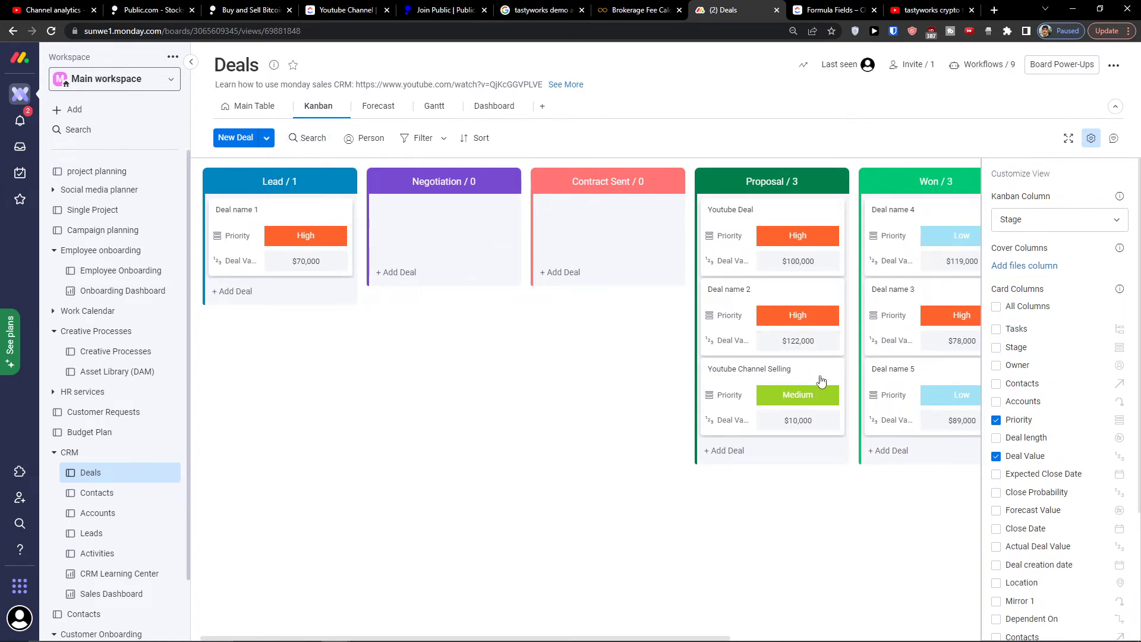
{"action": "left_click_drag", "start_coordinate": [820, 381], "coordinate": [335, 233]}
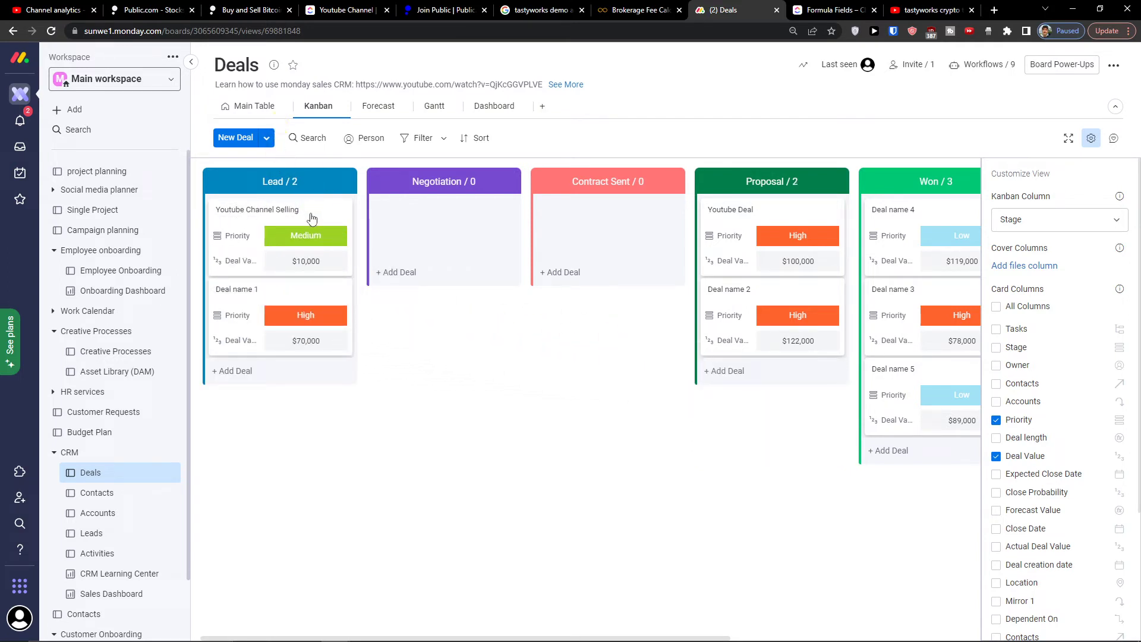
{"action": "left_click_drag", "start_coordinate": [311, 219], "coordinate": [474, 218]}
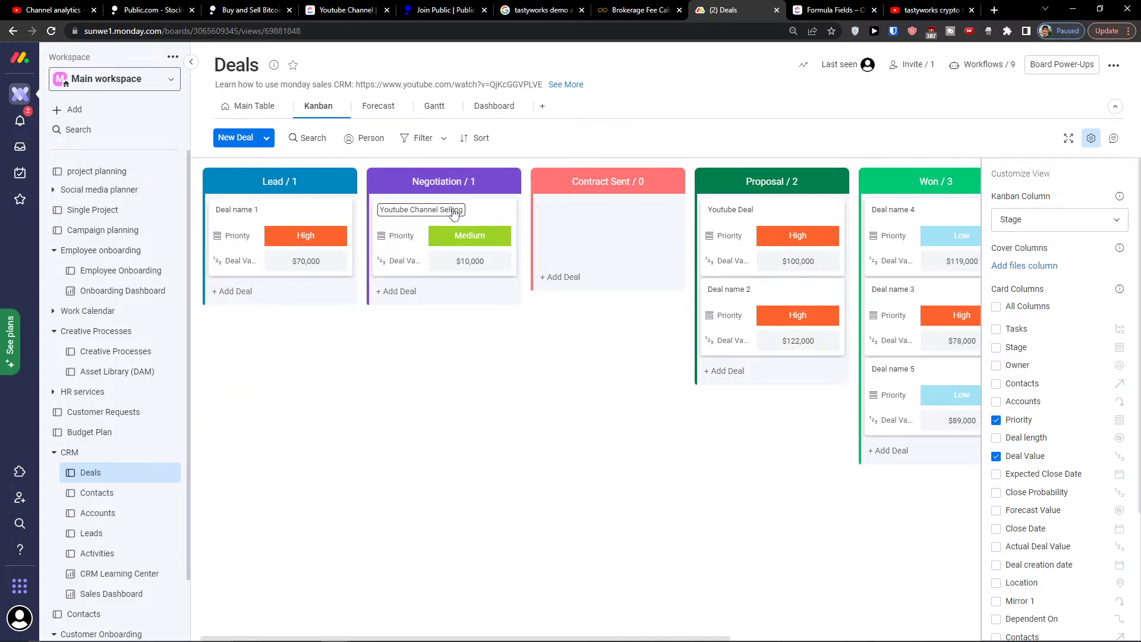
Step: Change the deal's stage to Contract Sent in the table, then return to Kanban
{"action": "left_click", "coordinate": [261, 108]}
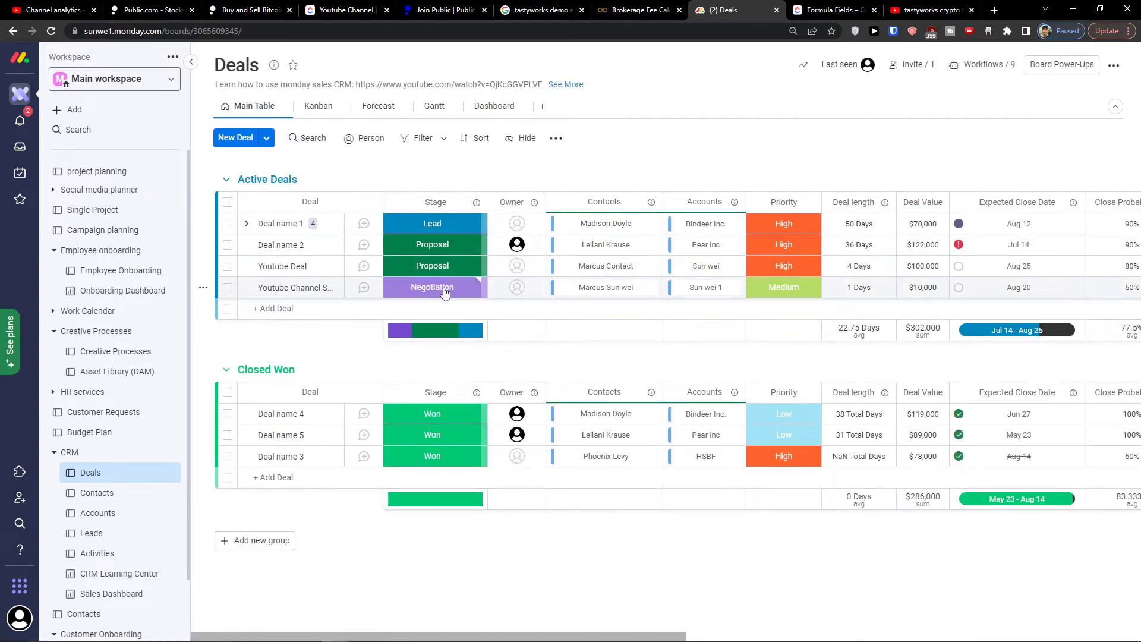
{"action": "left_click", "coordinate": [464, 291]}
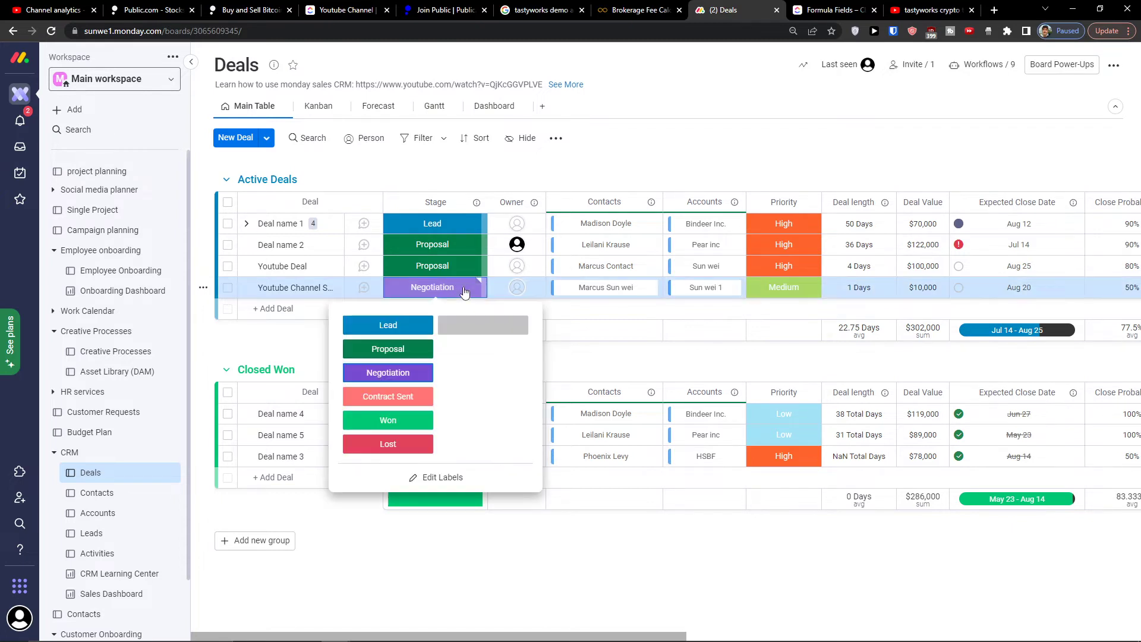
{"action": "left_click", "coordinate": [388, 397]}
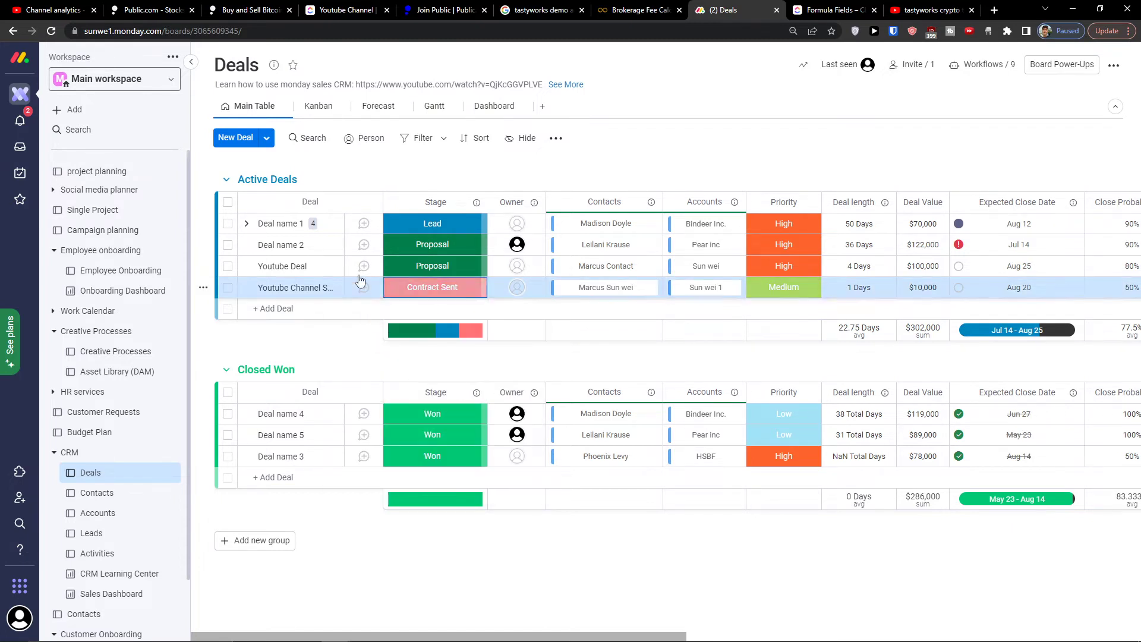
{"action": "left_click", "coordinate": [331, 107]}
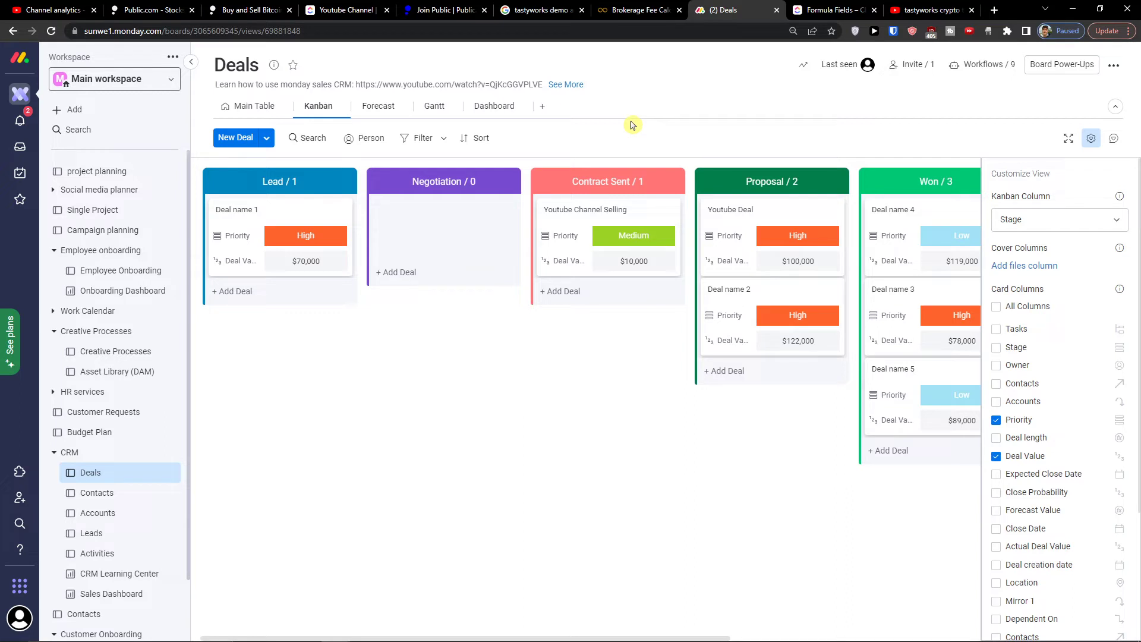
Step: Open the list of your monday products and go to the product store
{"action": "left_click", "coordinate": [19, 586]}
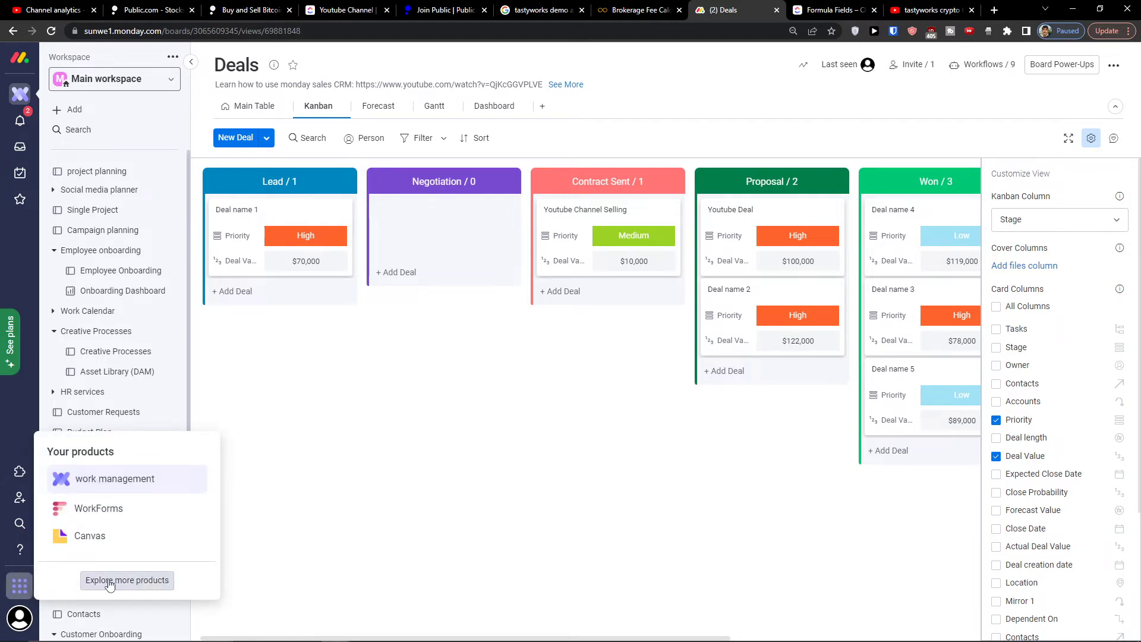
{"action": "left_click", "coordinate": [80, 583]}
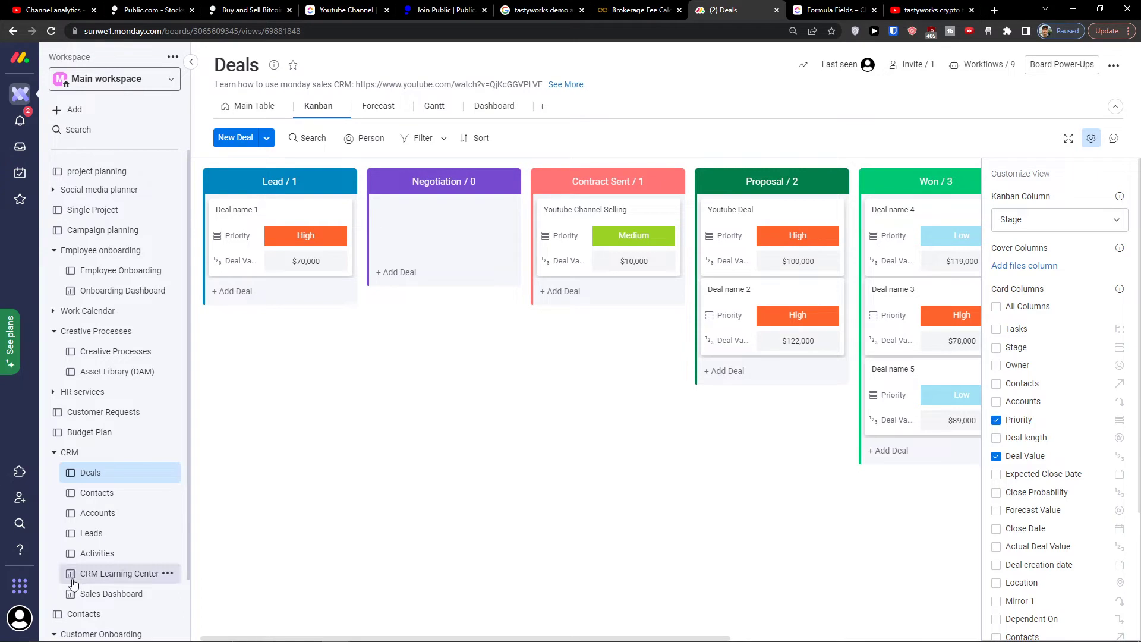
{"action": "left_click", "coordinate": [19, 585]}
{"action": "left_click", "coordinate": [94, 575]}
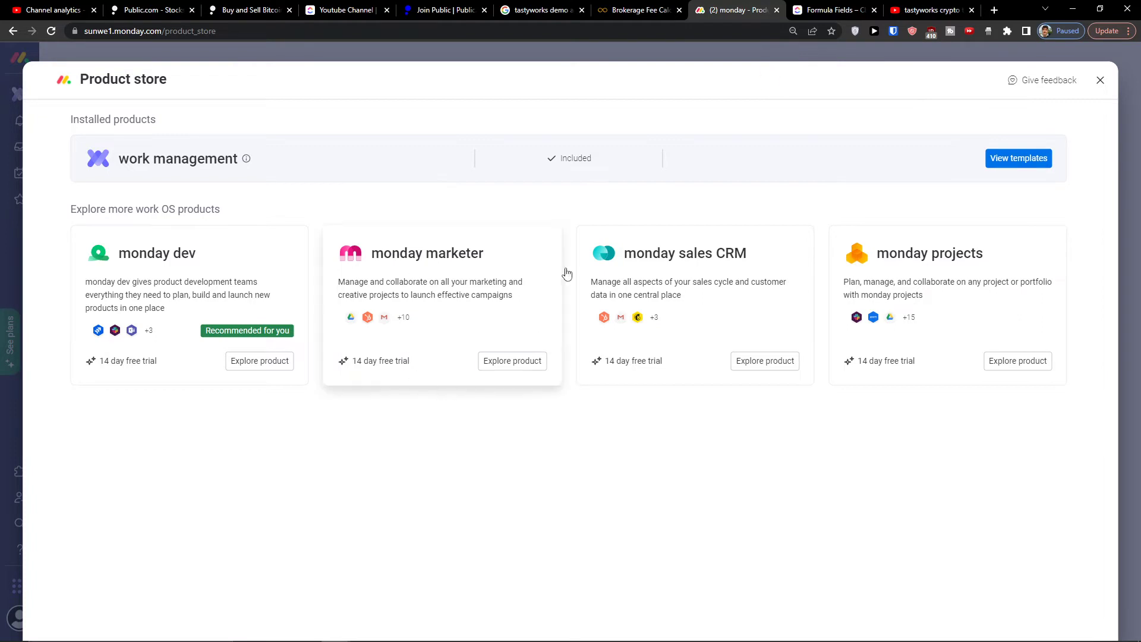
Step: Open the monday sales CRM product page and start its free trial
{"action": "left_click", "coordinate": [750, 364]}
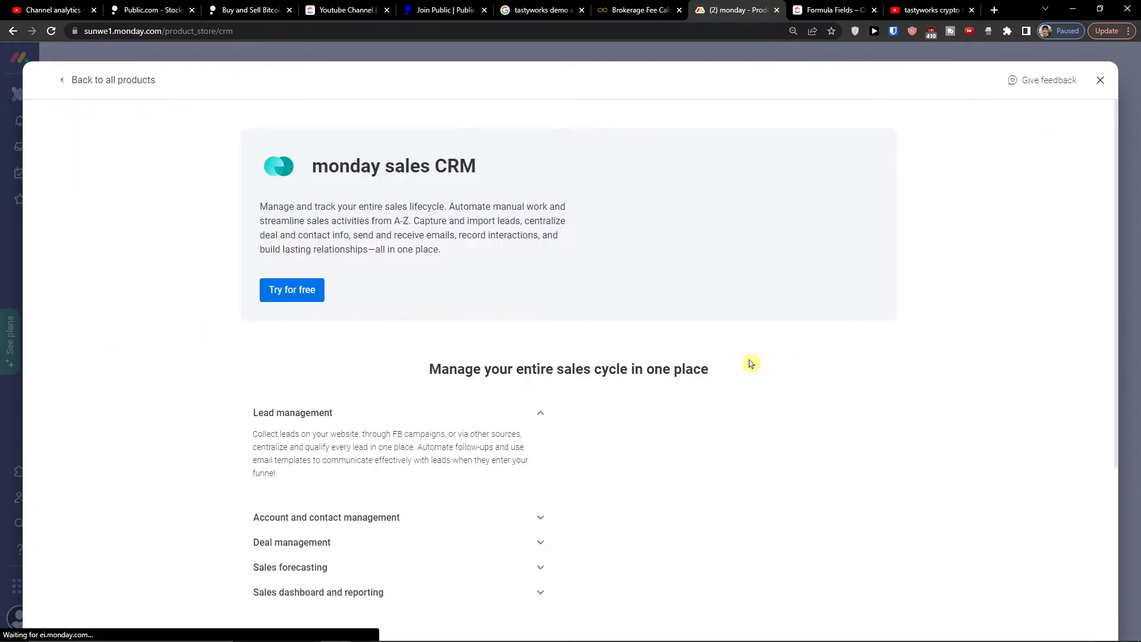
{"action": "scroll", "coordinate": [491, 383], "scroll_direction": "down", "scroll_amount": 3}
{"action": "scroll", "coordinate": [490, 383], "scroll_direction": "up", "scroll_amount": 3}
{"action": "scroll", "coordinate": [471, 364], "scroll_direction": "down", "scroll_amount": 3}
{"action": "scroll", "coordinate": [473, 366], "scroll_direction": "up", "scroll_amount": 3}
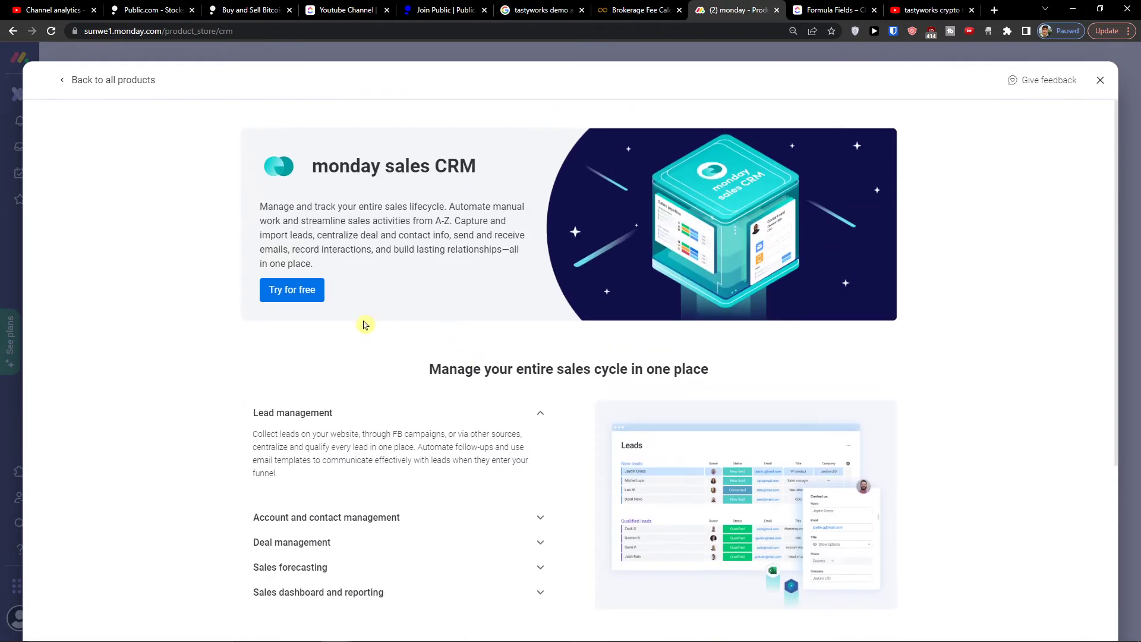
{"action": "left_click", "coordinate": [277, 297]}
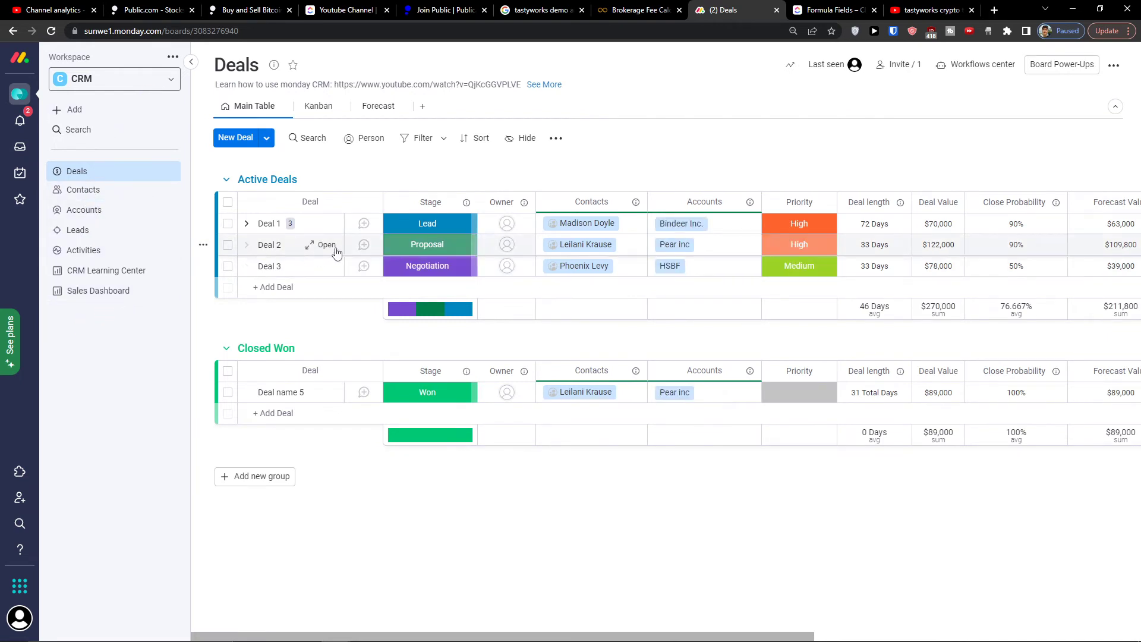
Step: Browse the CRM Contacts, Accounts, Leads and Activities boards, then return to Deals
{"action": "left_click", "coordinate": [85, 191]}
{"action": "left_click", "coordinate": [83, 217]}
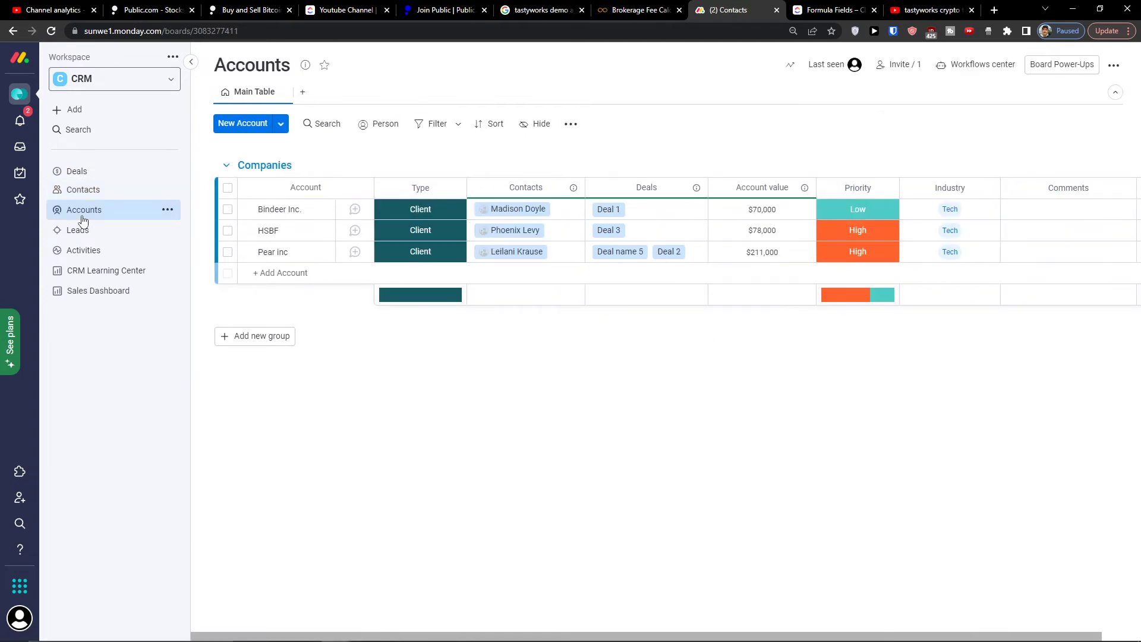
{"action": "left_click", "coordinate": [84, 236]}
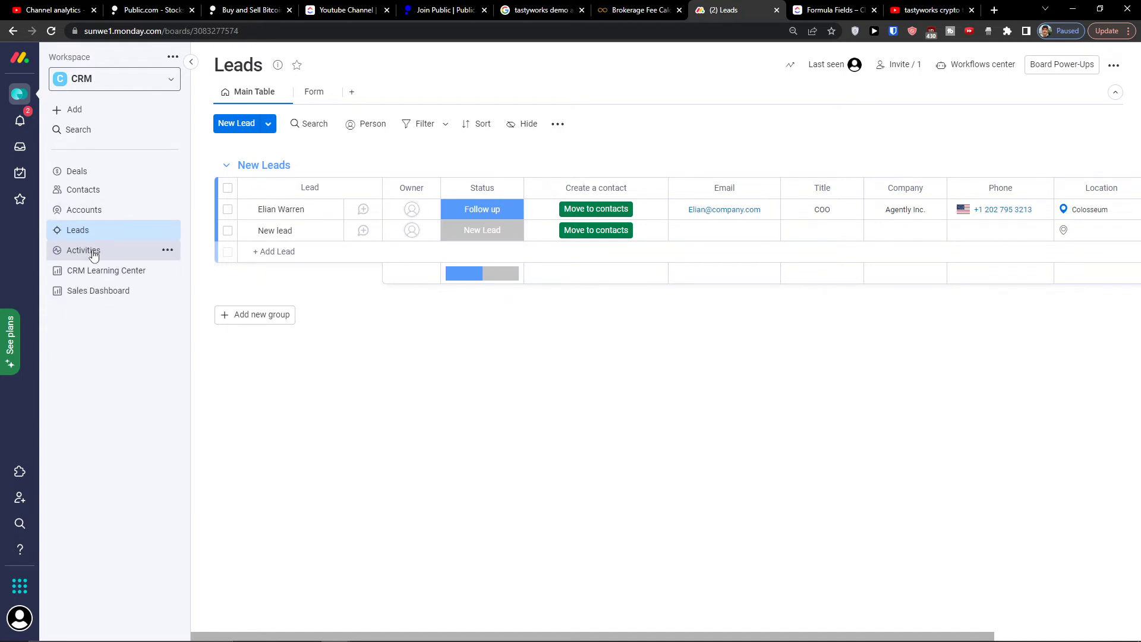
{"action": "left_click", "coordinate": [93, 254]}
{"action": "left_click", "coordinate": [94, 171]}
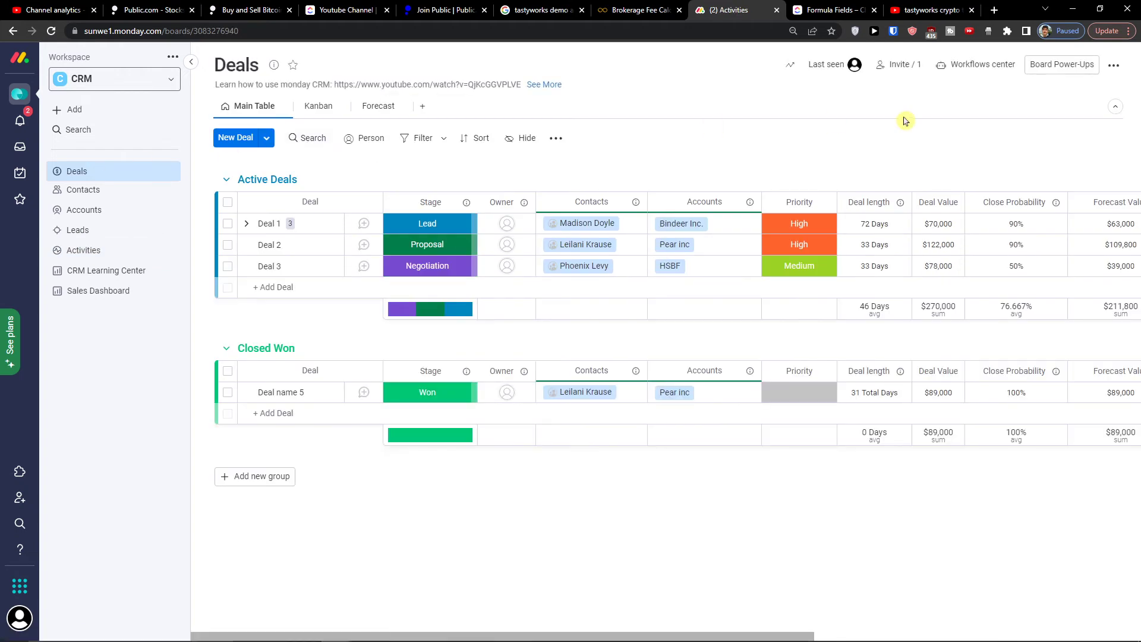
Step: Glance at the workspace list, then bring up the list of your products
{"action": "left_click", "coordinate": [166, 83]}
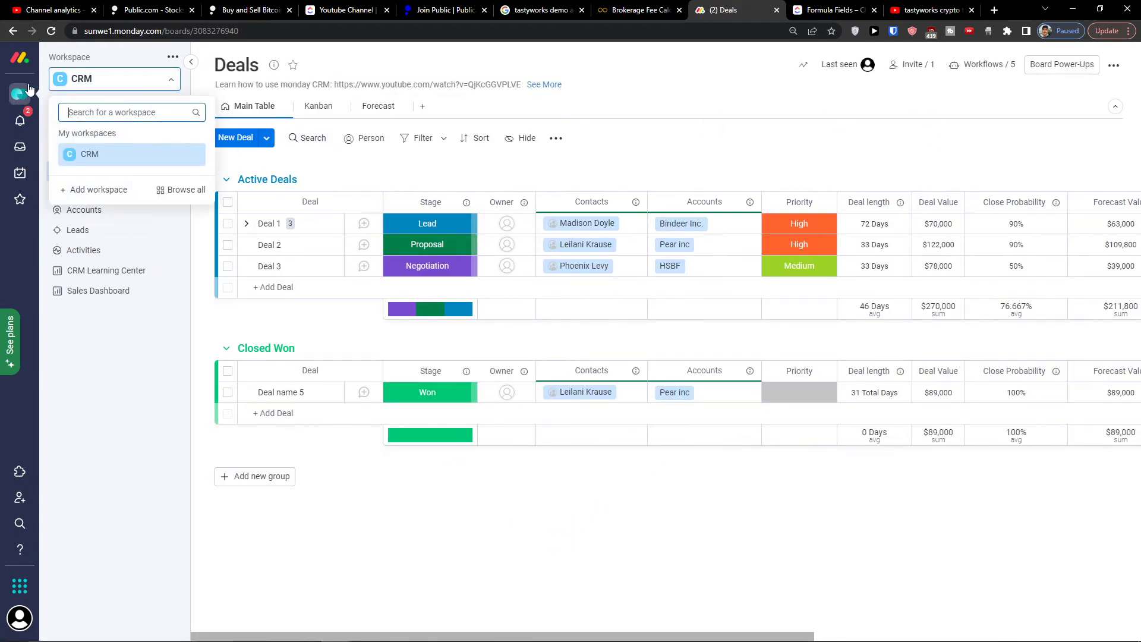
{"action": "left_click", "coordinate": [136, 64]}
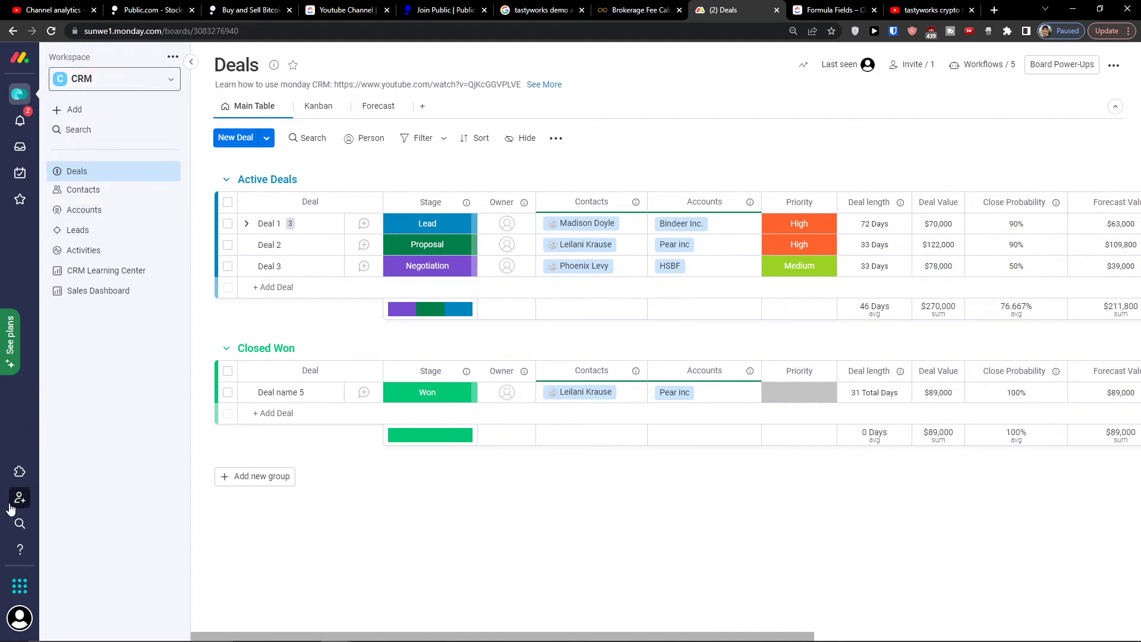
{"action": "left_click", "coordinate": [19, 585]}
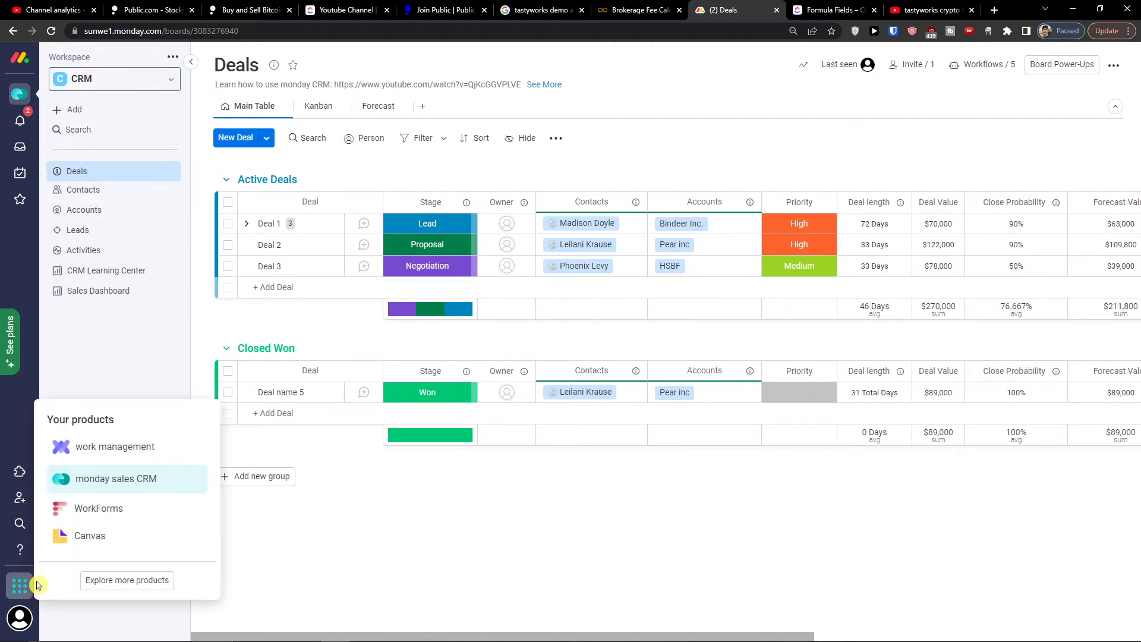
Step: Open the sales CRM product details and expand Account and contact management, Deal management and Sales forecasting
{"action": "left_click", "coordinate": [104, 580]}
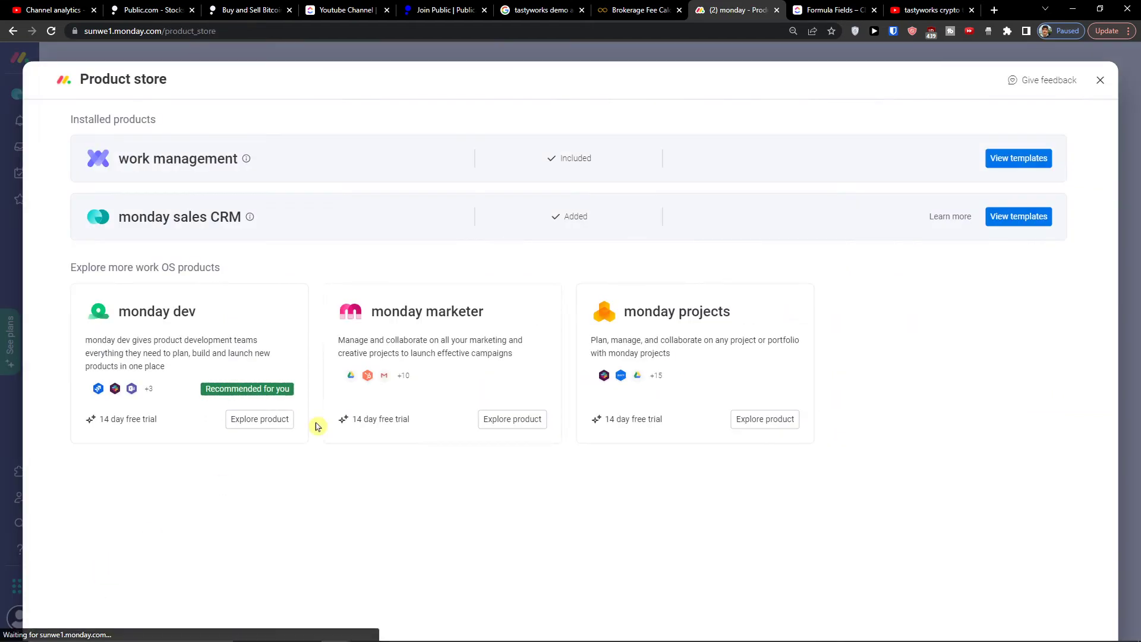
{"action": "left_click", "coordinate": [948, 216]}
{"action": "scroll", "coordinate": [517, 305], "scroll_direction": "down", "scroll_amount": 5}
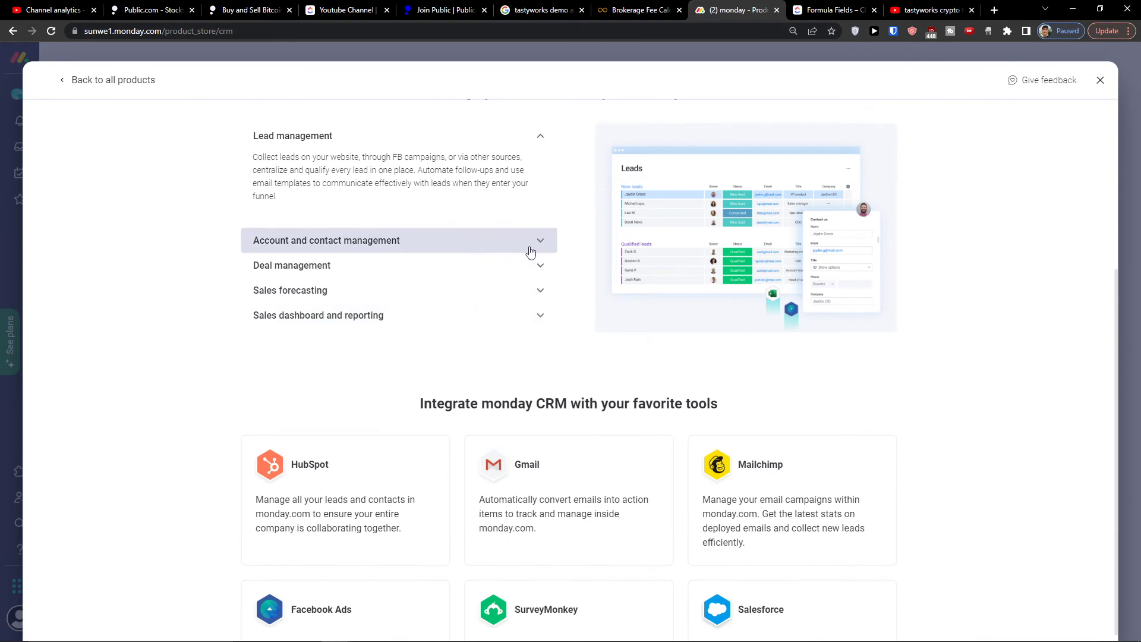
{"action": "left_click", "coordinate": [532, 249]}
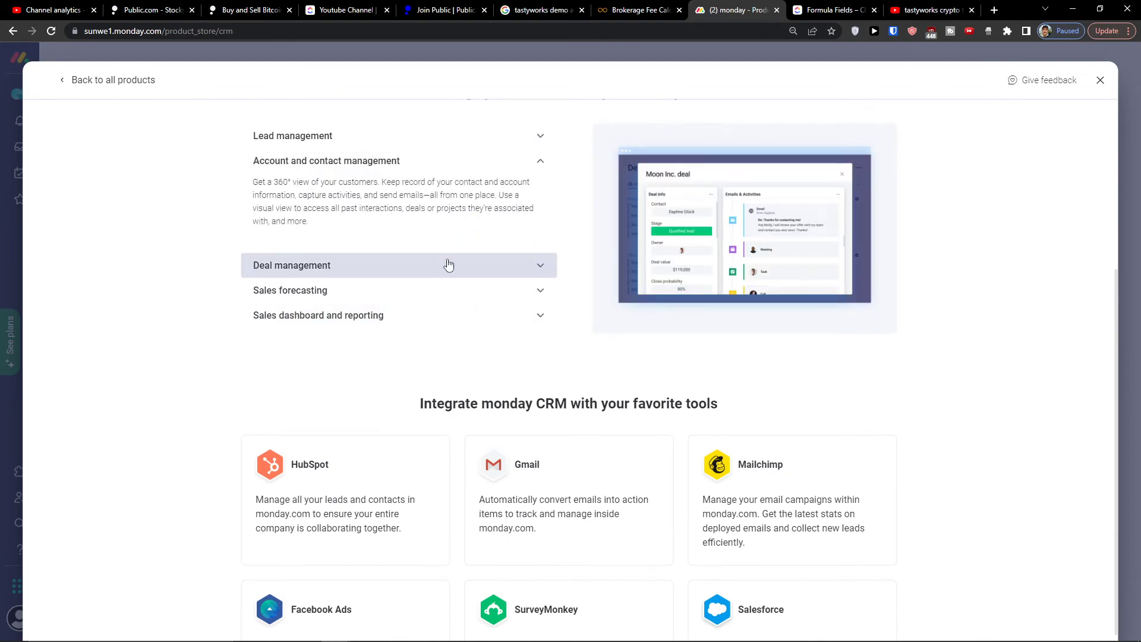
{"action": "left_click", "coordinate": [448, 265]}
{"action": "left_click", "coordinate": [390, 290]}
Step: Expand Sales dashboard and reporting, revisit Sales forecasting, then close the product page
{"action": "scroll", "coordinate": [428, 282], "scroll_direction": "up", "scroll_amount": 2}
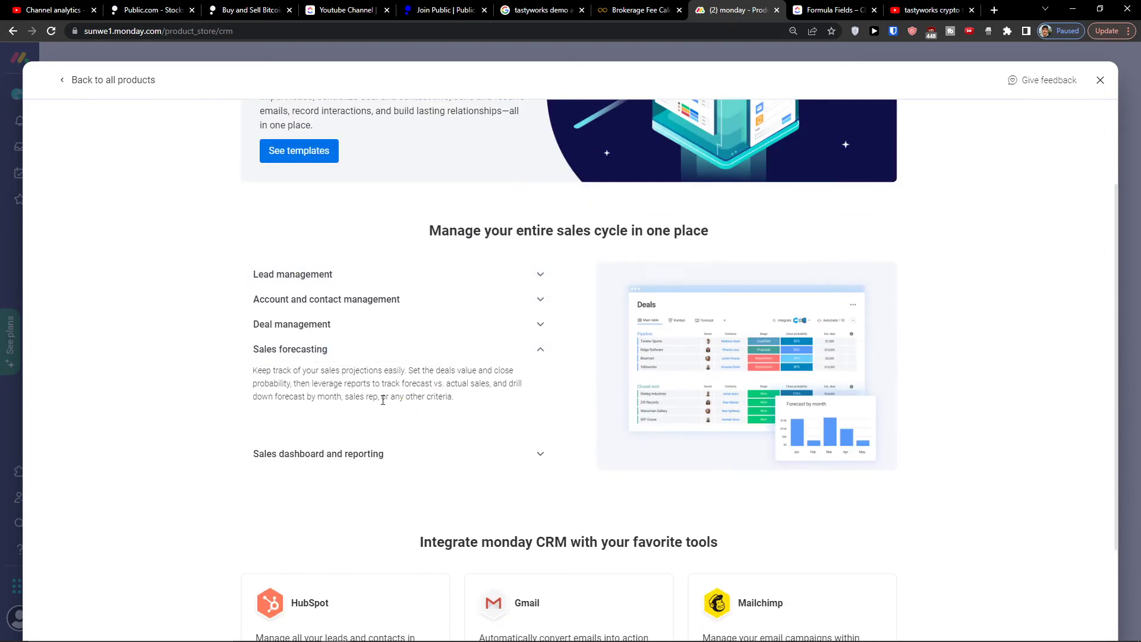
{"action": "left_click", "coordinate": [365, 456]}
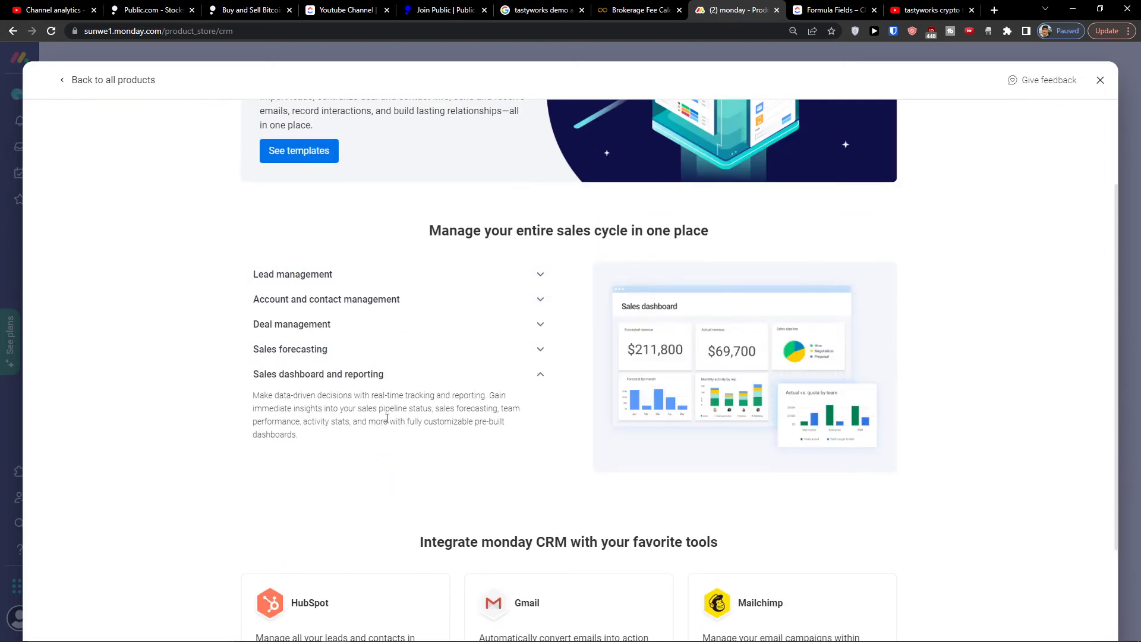
{"action": "left_click", "coordinate": [429, 354]}
{"action": "scroll", "coordinate": [499, 419], "scroll_direction": "down", "scroll_amount": 4}
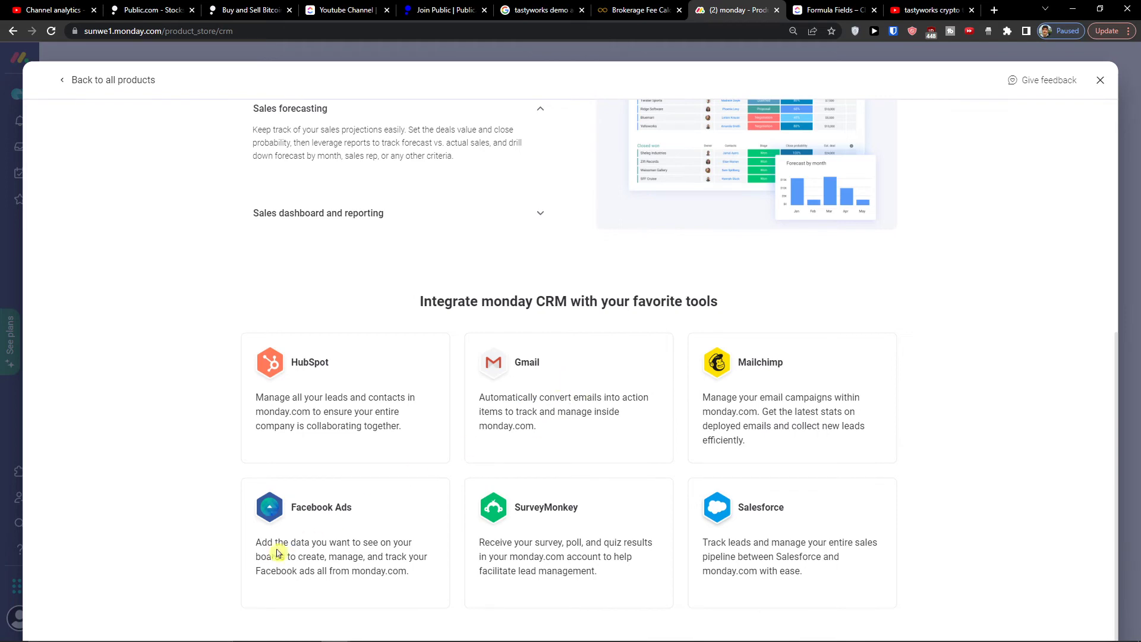
{"action": "scroll", "coordinate": [797, 519], "scroll_direction": "up", "scroll_amount": 2}
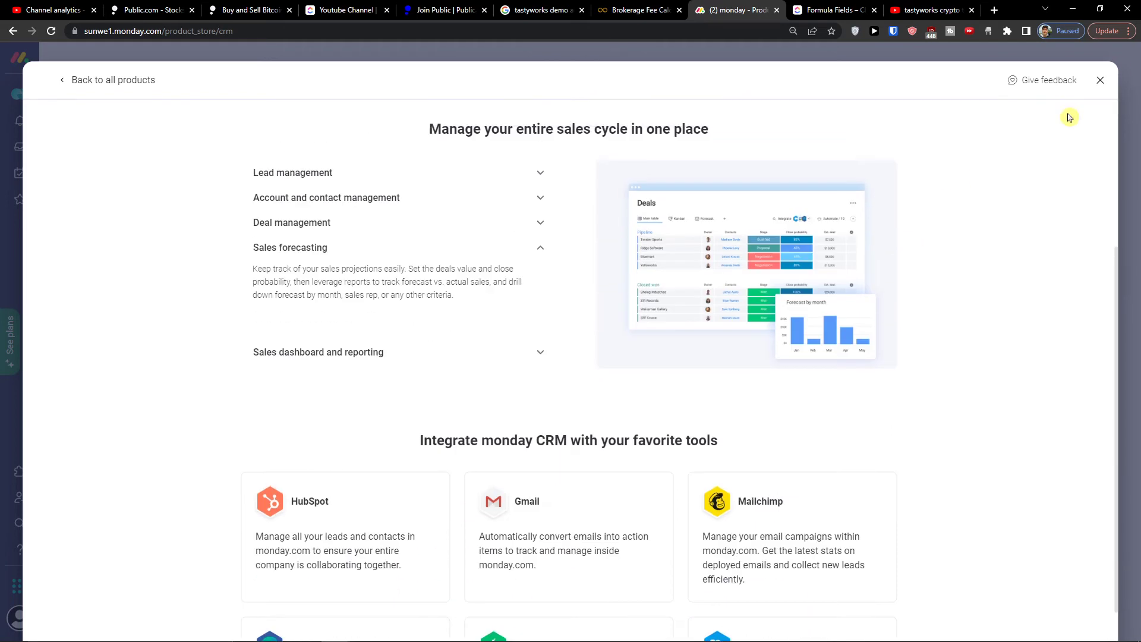
{"action": "left_click", "coordinate": [1098, 82]}
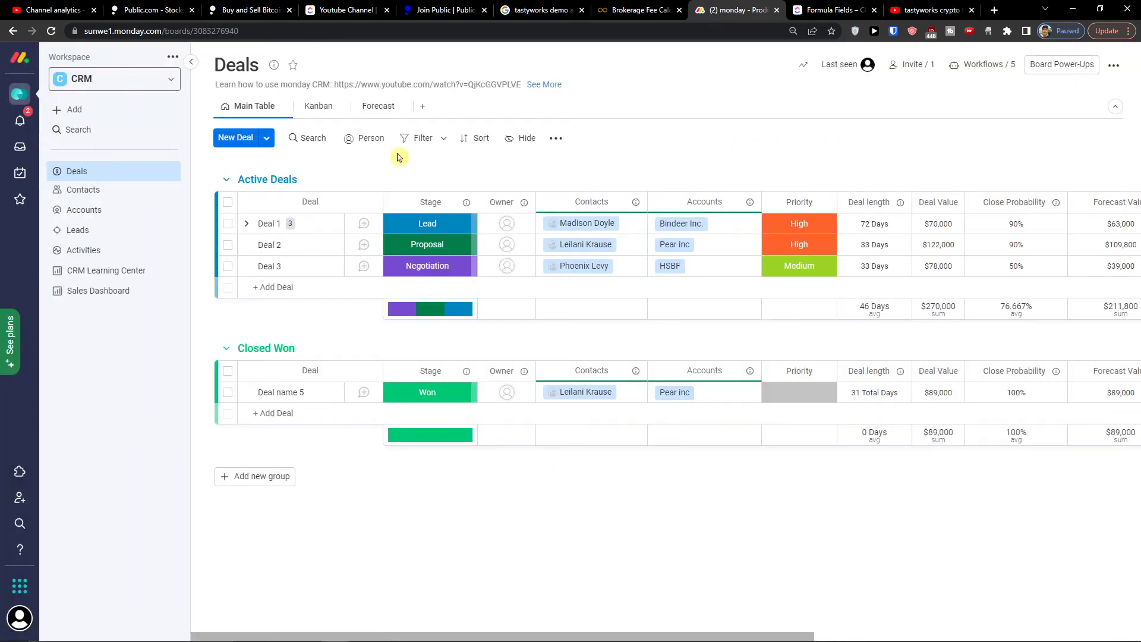
Step: View the CRM Forecast charts and Leads board, then switch back to work management's Deals board
{"action": "left_click", "coordinate": [386, 114]}
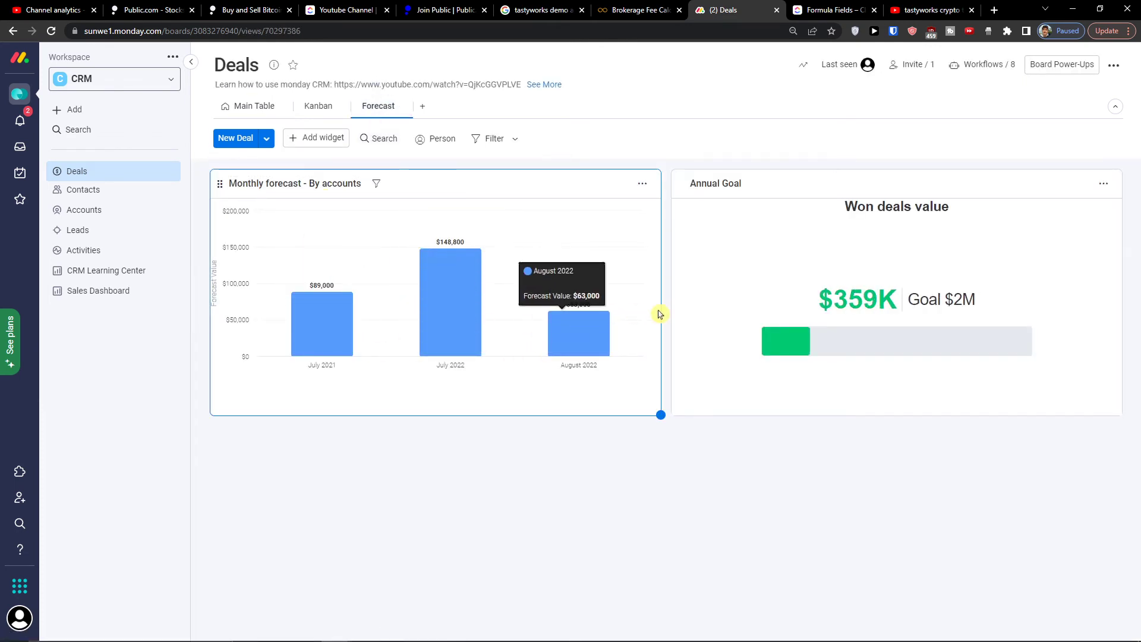
{"action": "left_click", "coordinate": [116, 233]}
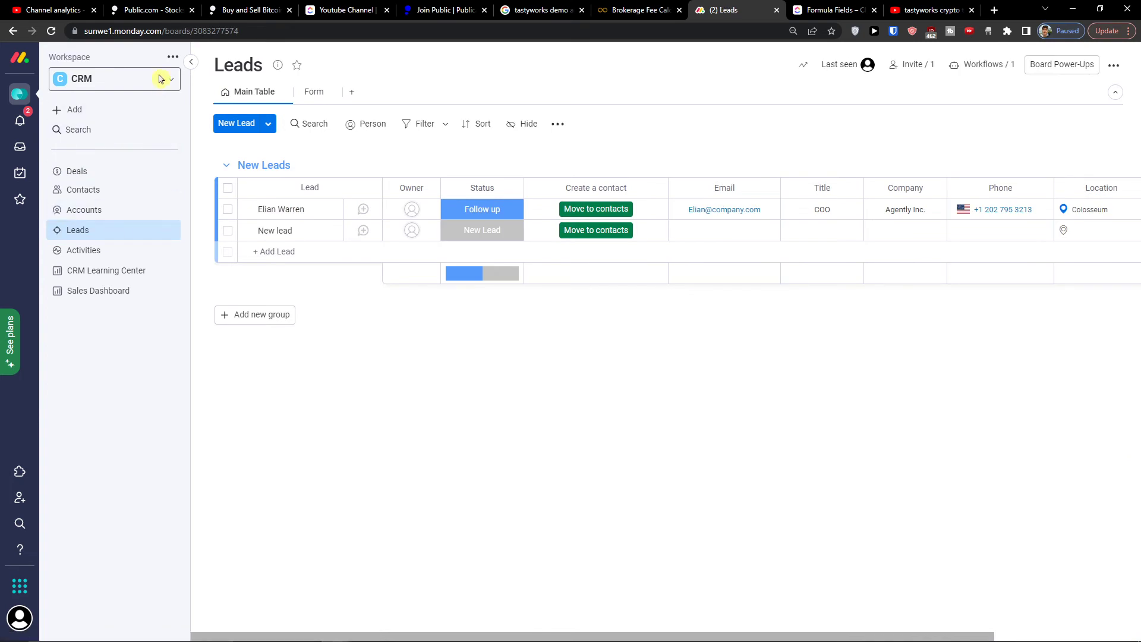
{"action": "left_click", "coordinate": [19, 57]}
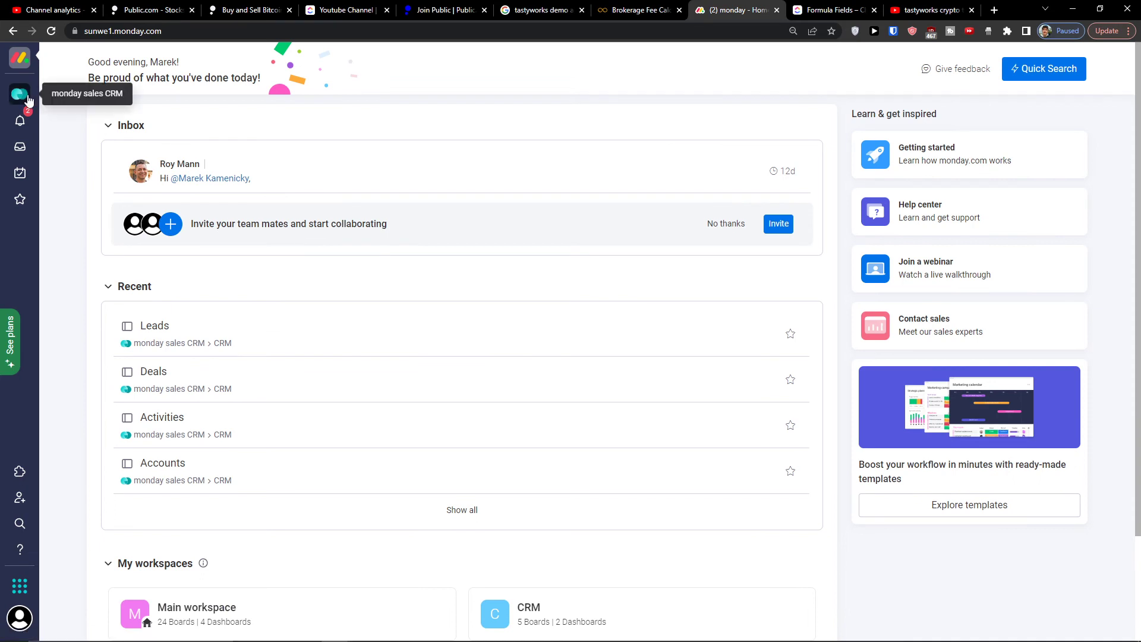
{"action": "left_click", "coordinate": [24, 95]}
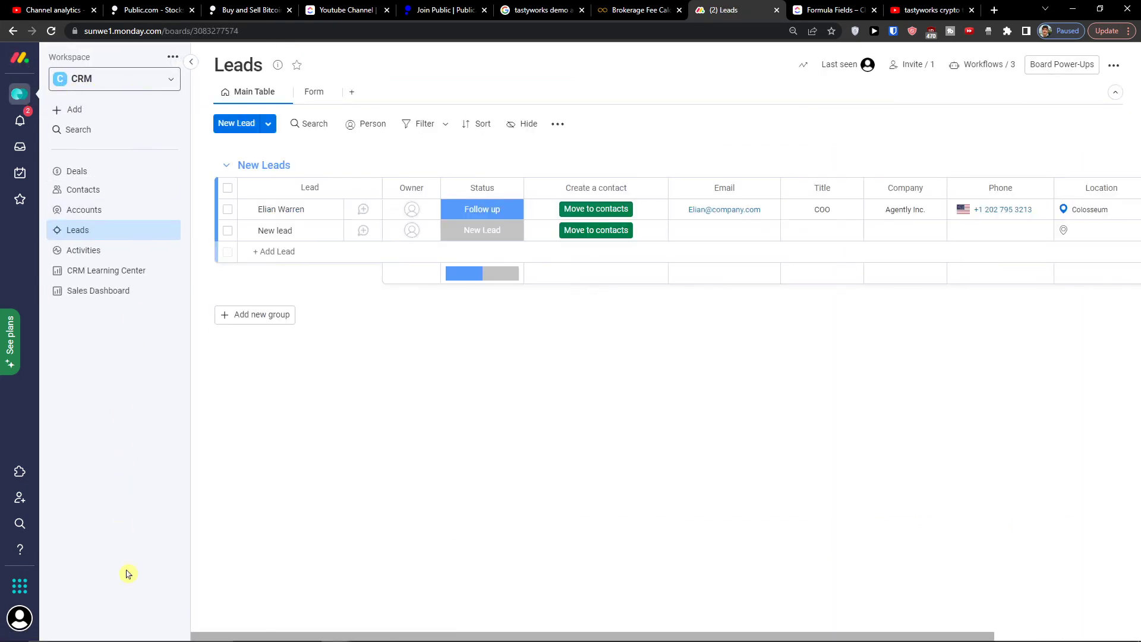
{"action": "left_click", "coordinate": [19, 587]}
{"action": "left_click", "coordinate": [123, 438]}
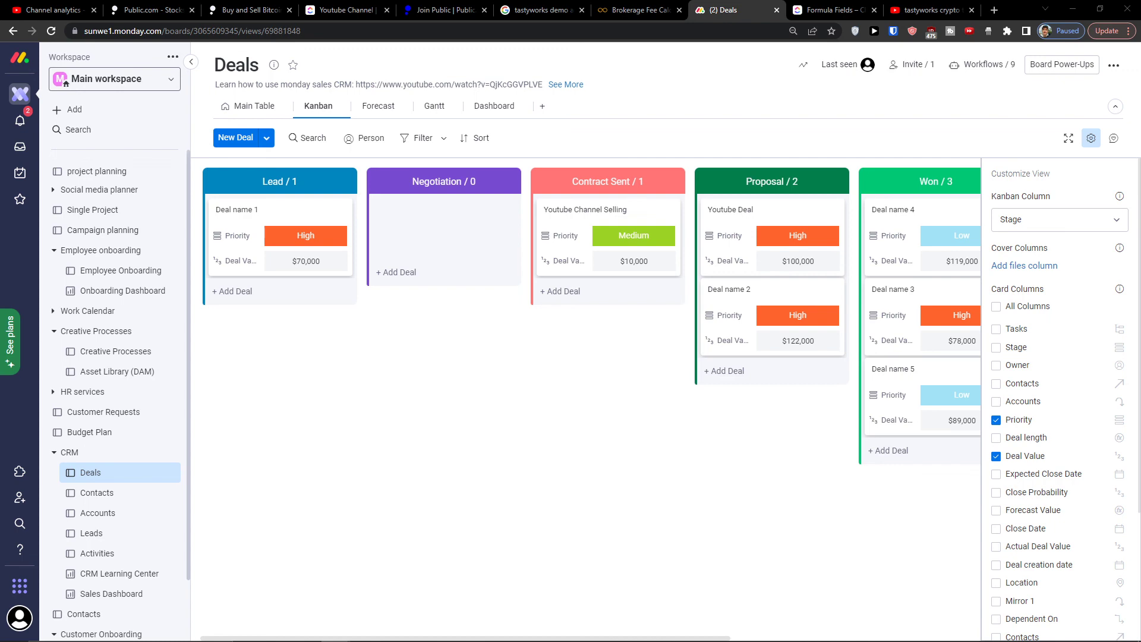
Step: Switch to the Twitch Leecher downloader window with Alt+Tab
{"action": "key", "text": "alt+Tab"}
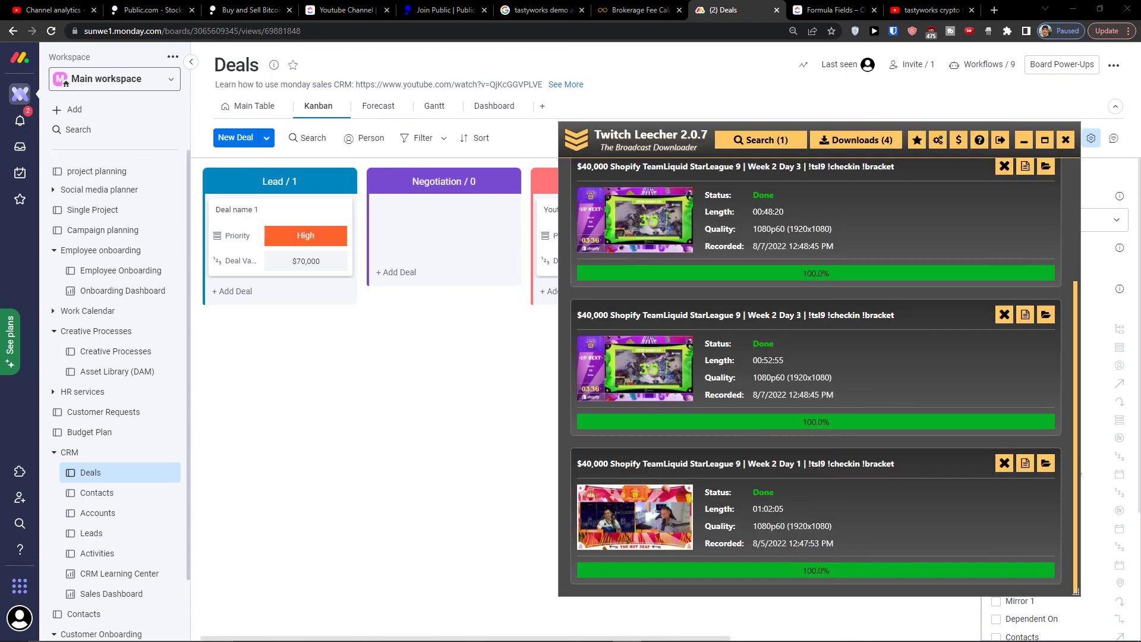